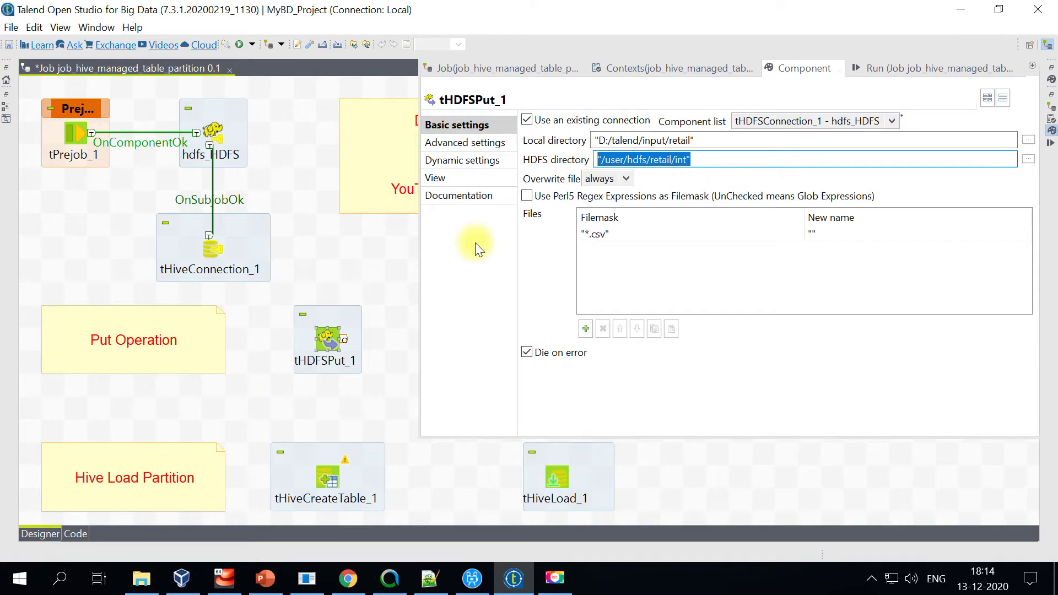
- Connect tHDFSPut_1 to tDie_1 with an On Subjob Error trigger
{"action": "left_click", "coordinate": [325, 397]}
{"action": "left_click", "coordinate": [330, 340]}
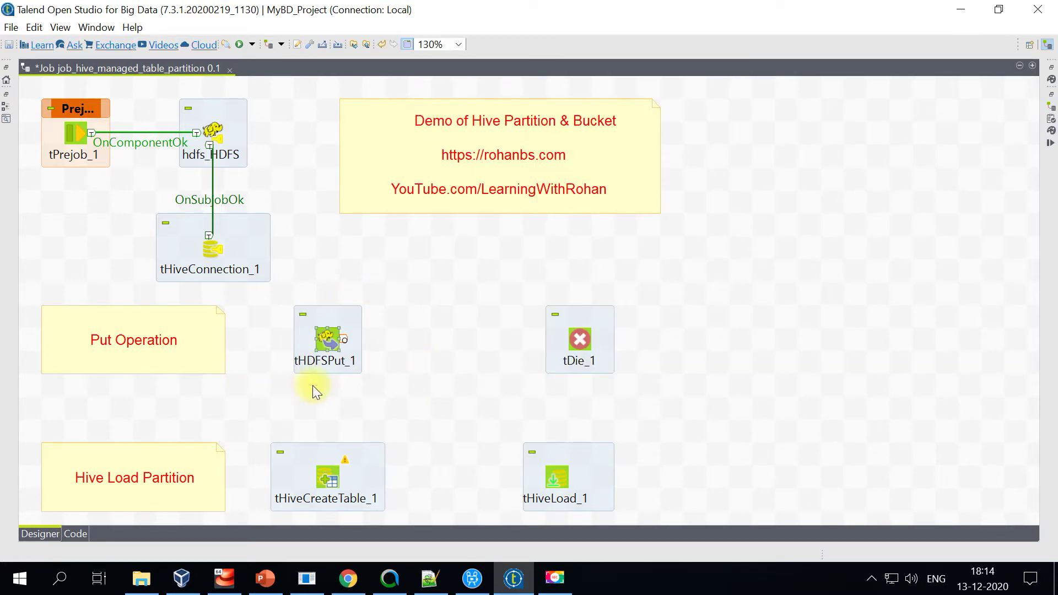
{"action": "right_click", "coordinate": [325, 338]}
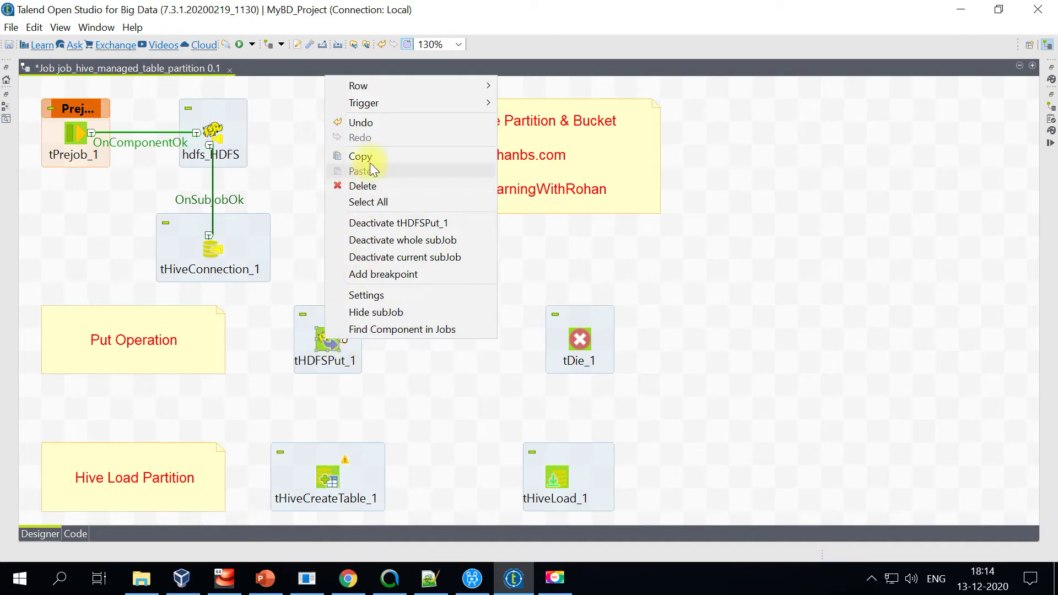
{"action": "mouse_move", "coordinate": [386, 101]}
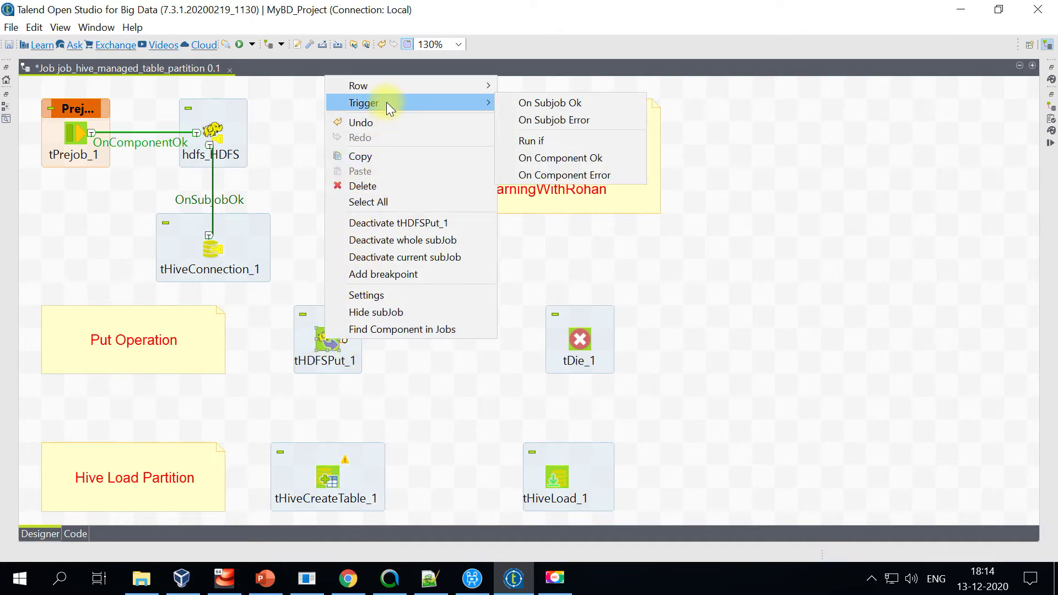
{"action": "left_click", "coordinate": [563, 117]}
{"action": "left_click", "coordinate": [582, 342]}
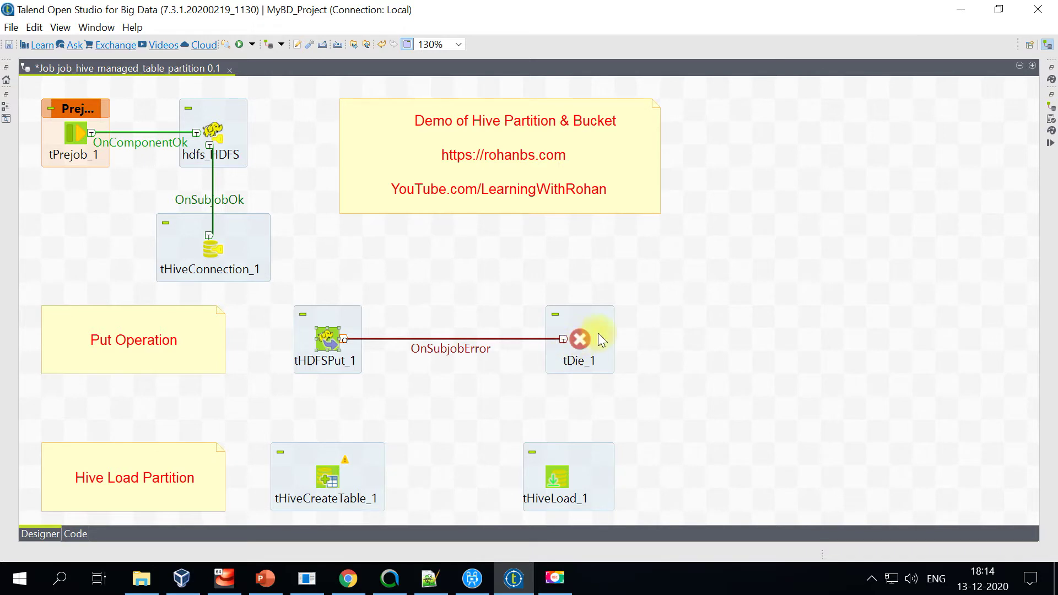
- Review the die message in the basic settings of tDie_1
{"action": "left_click", "coordinate": [577, 340]}
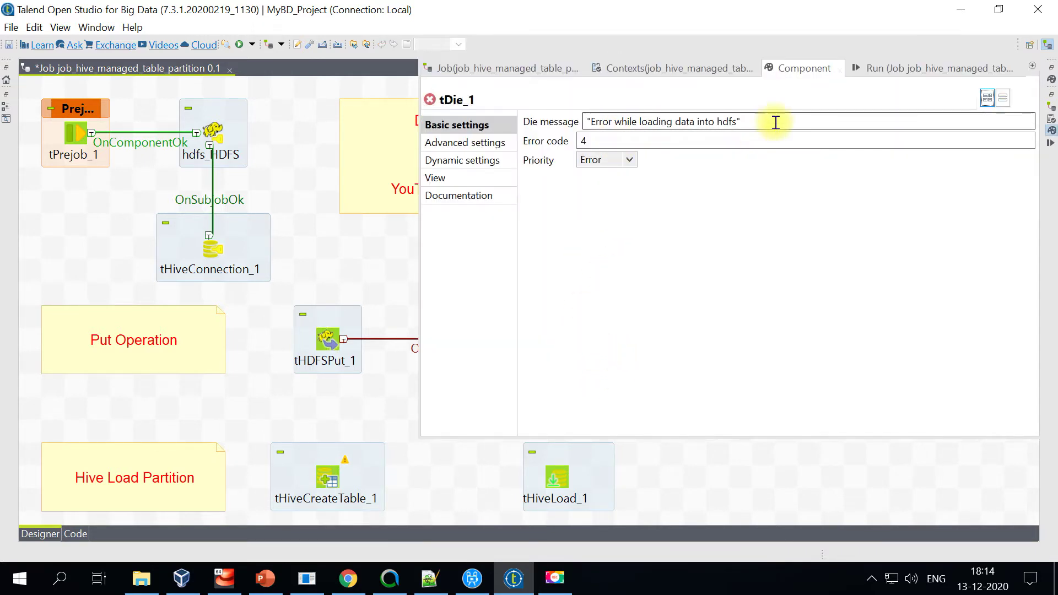
{"action": "left_click_drag", "start_coordinate": [775, 122], "coordinate": [587, 121]}
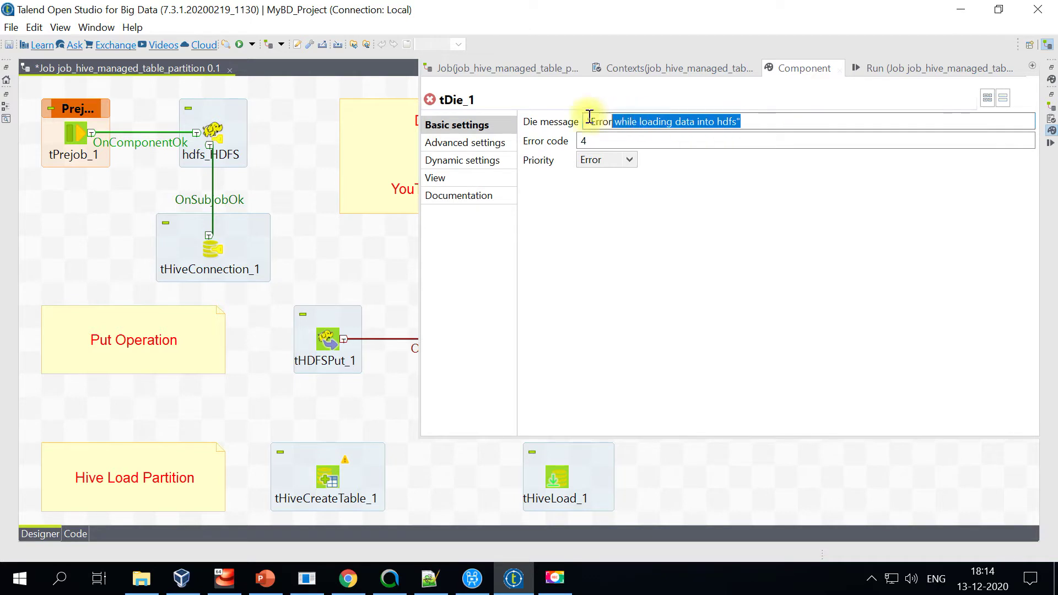
{"action": "left_click", "coordinate": [318, 273]}
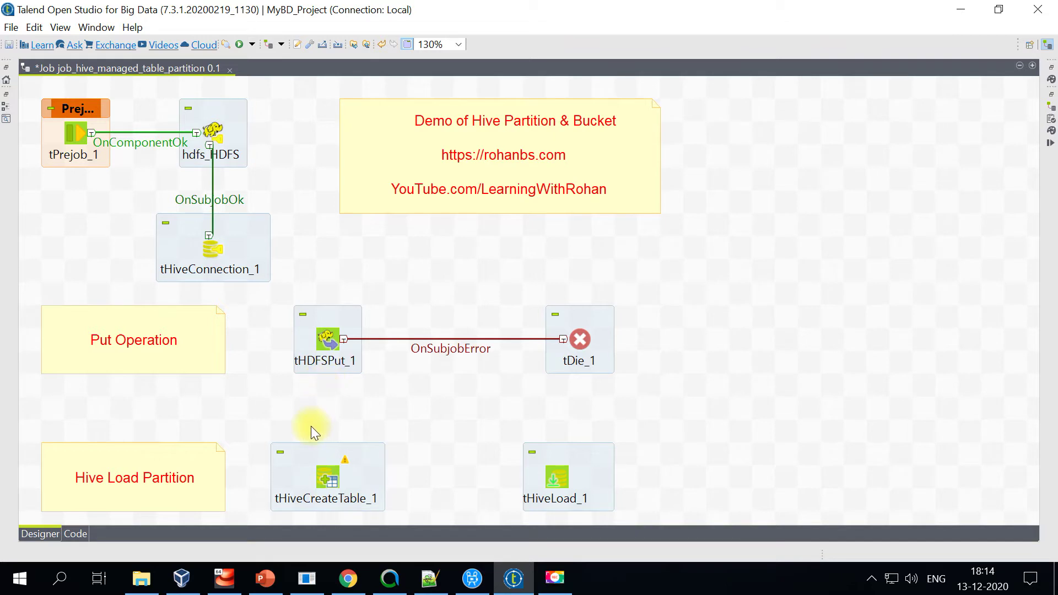
- Connect tHDFSPut_1 to tHiveCreateTable_1 with an On Subjob Ok trigger
{"action": "left_click", "coordinate": [327, 477]}
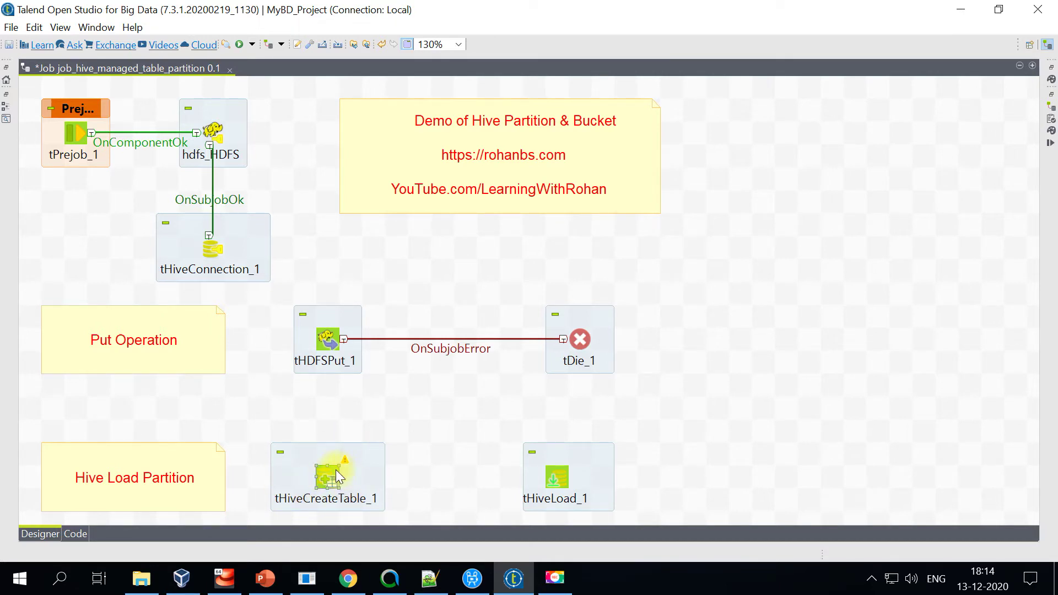
{"action": "left_click", "coordinate": [554, 477]}
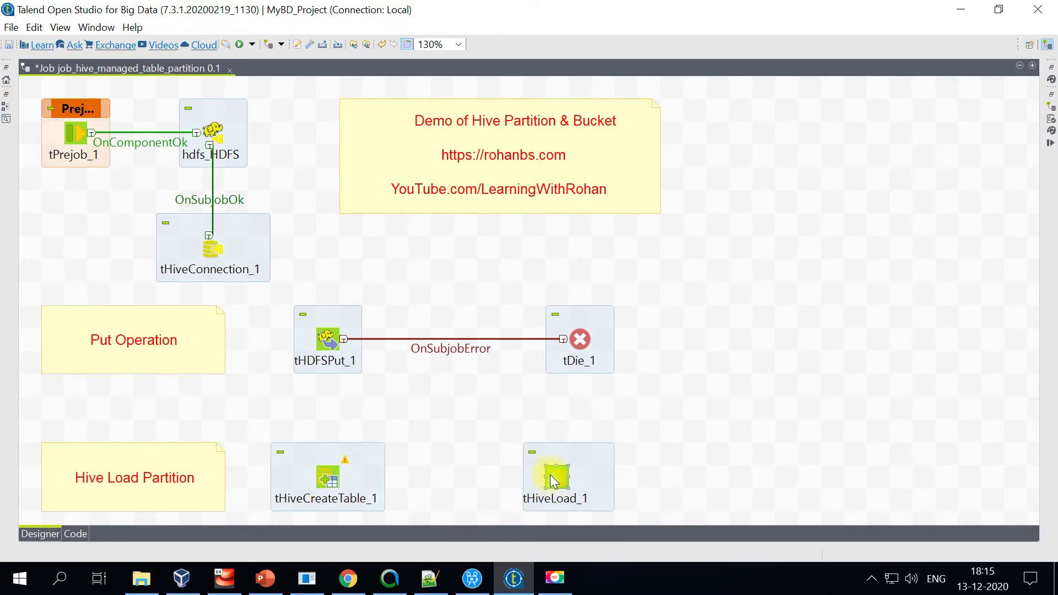
{"action": "right_click", "coordinate": [323, 333]}
{"action": "mouse_move", "coordinate": [353, 97]}
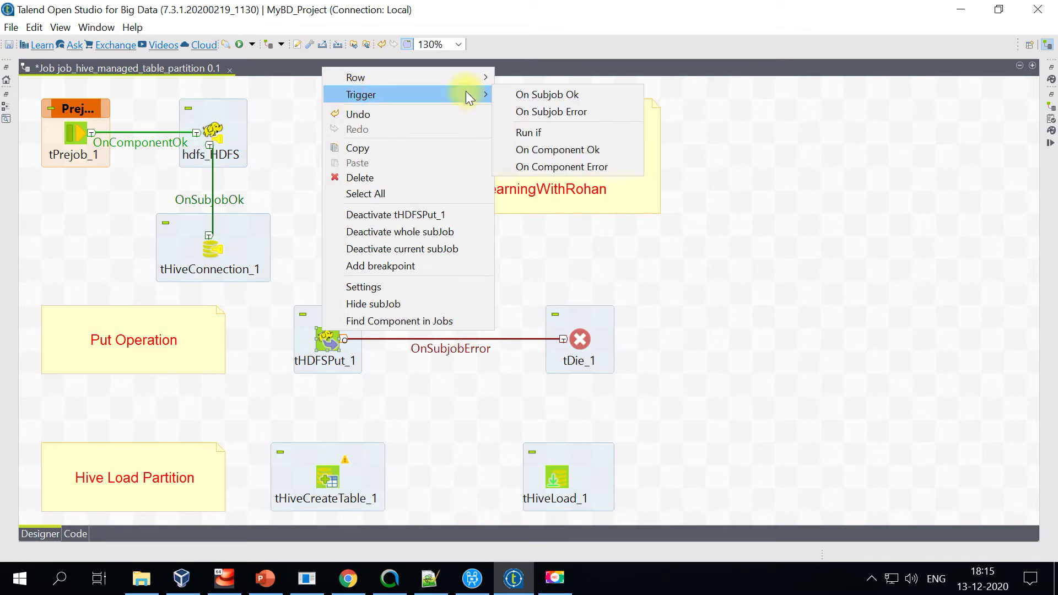
{"action": "left_click", "coordinate": [525, 94]}
{"action": "left_click", "coordinate": [327, 475]}
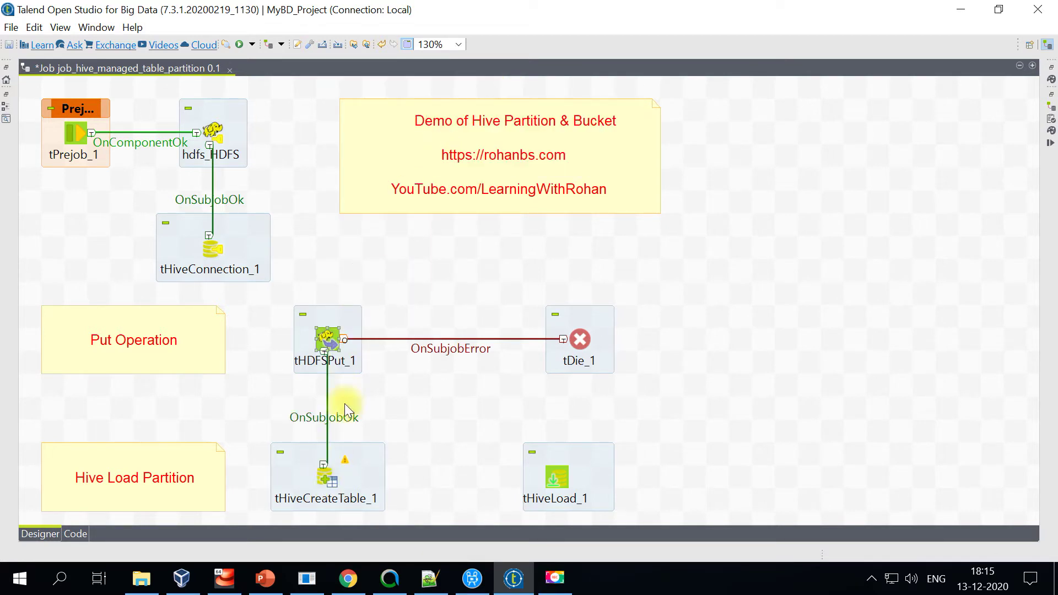
- Link tHiveCreateTable_1 to tHiveLoad_1 with an On Subjob Ok trigger
{"action": "left_click", "coordinate": [325, 331]}
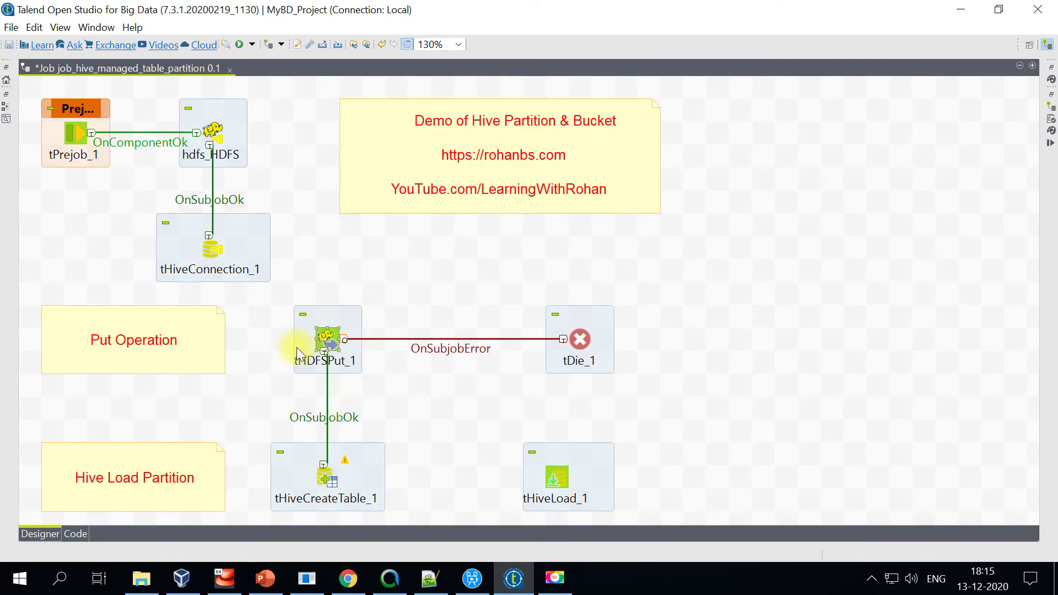
{"action": "left_click", "coordinate": [327, 480]}
{"action": "right_click", "coordinate": [327, 475]}
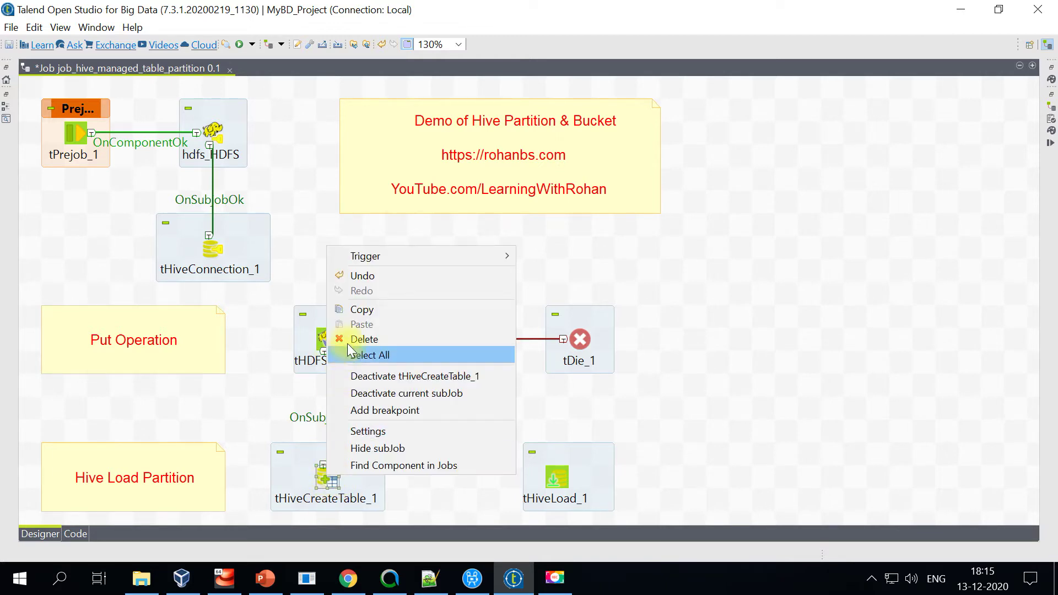
{"action": "mouse_move", "coordinate": [376, 257]}
{"action": "left_click", "coordinate": [551, 257]}
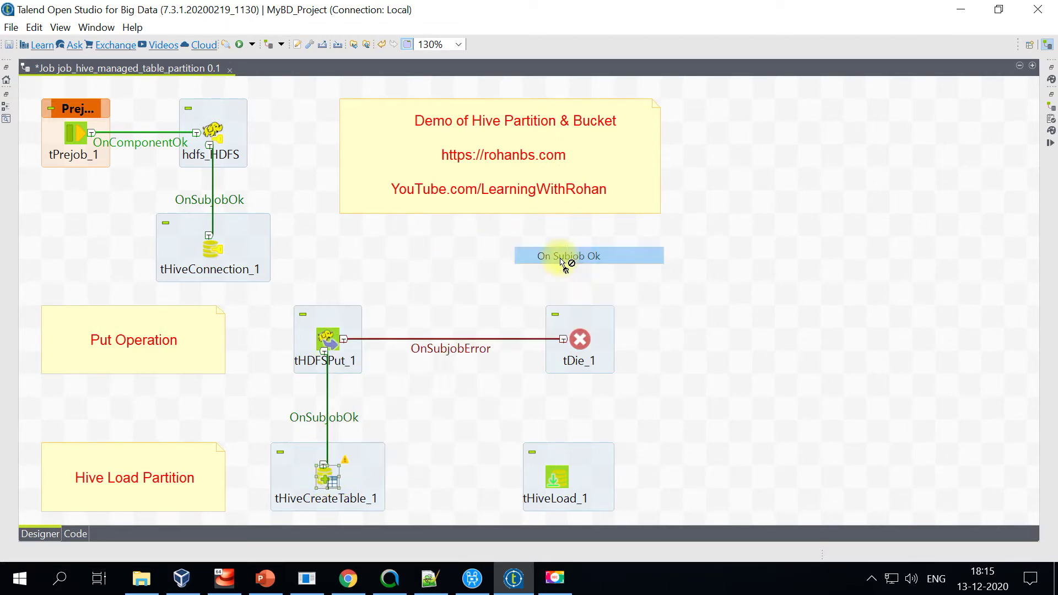
{"action": "left_click", "coordinate": [558, 484]}
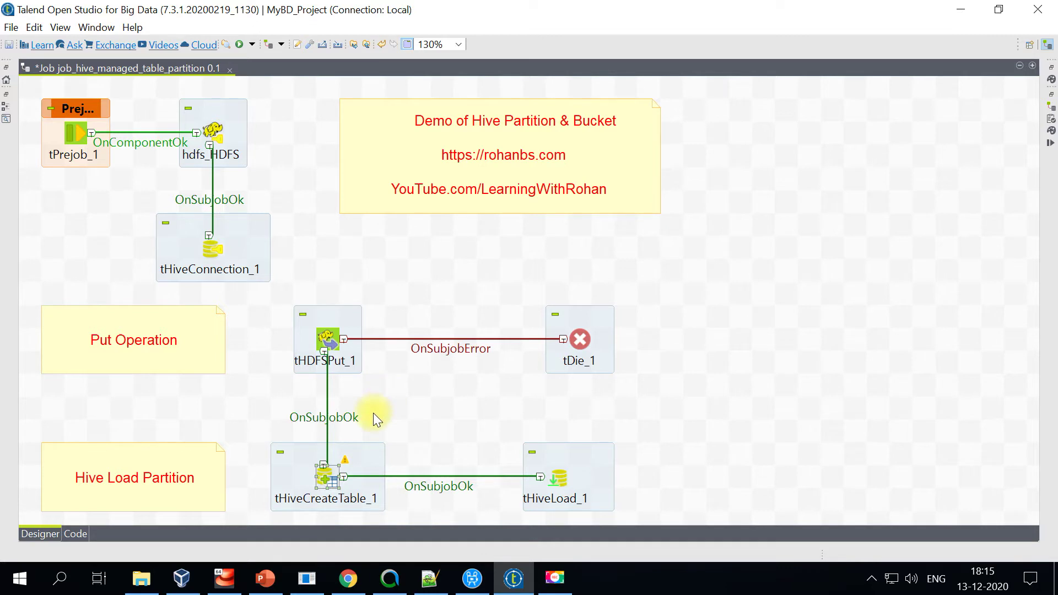
- Review the local directory and HDFS directory settings of tHDFSPut_1
{"action": "double_click", "coordinate": [330, 341]}
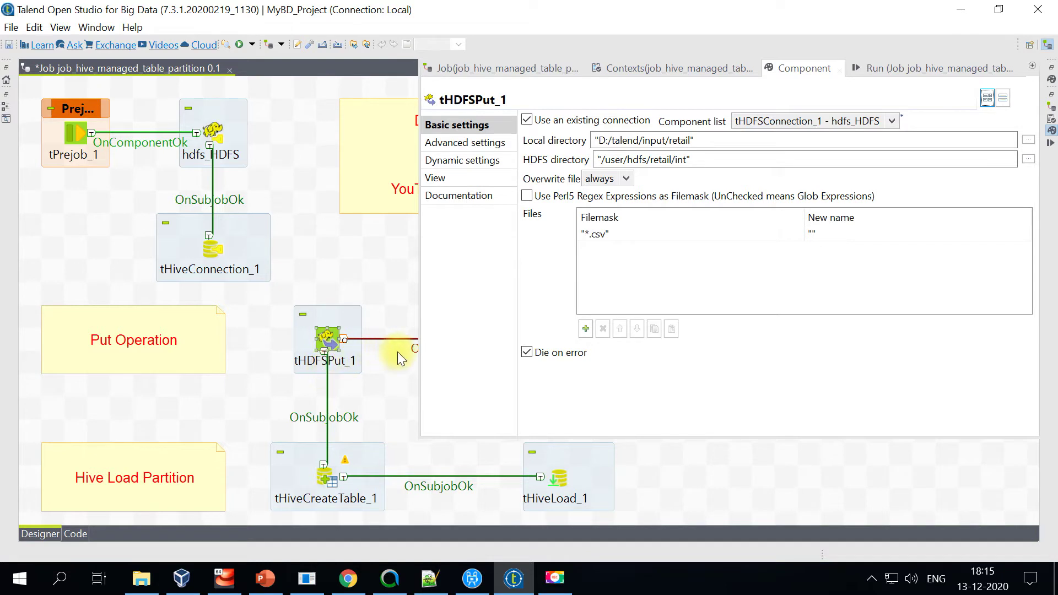
{"action": "left_click_drag", "start_coordinate": [711, 140], "coordinate": [562, 132]}
{"action": "left_click_drag", "start_coordinate": [693, 160], "coordinate": [567, 161]}
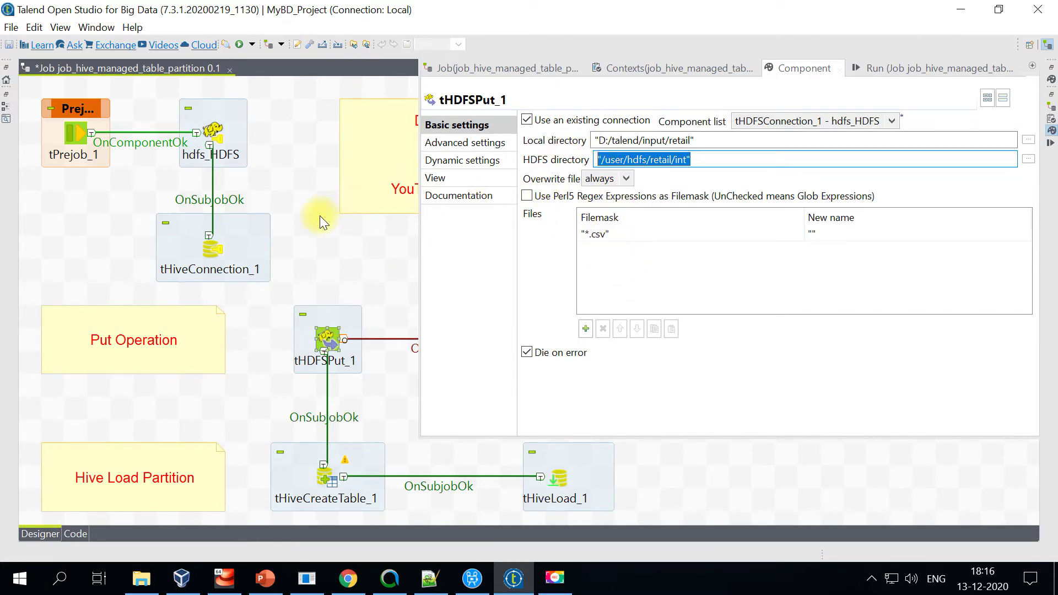
{"action": "double_click", "coordinate": [326, 338]}
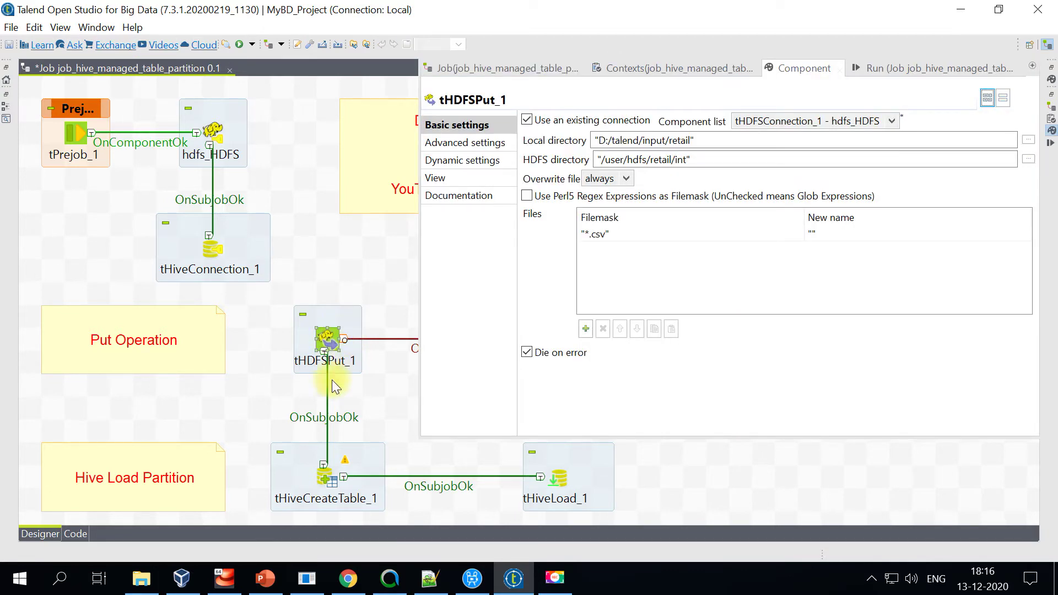
- Examine the table name and the column schema of tHiveCreateTable_1
{"action": "left_click", "coordinate": [319, 474]}
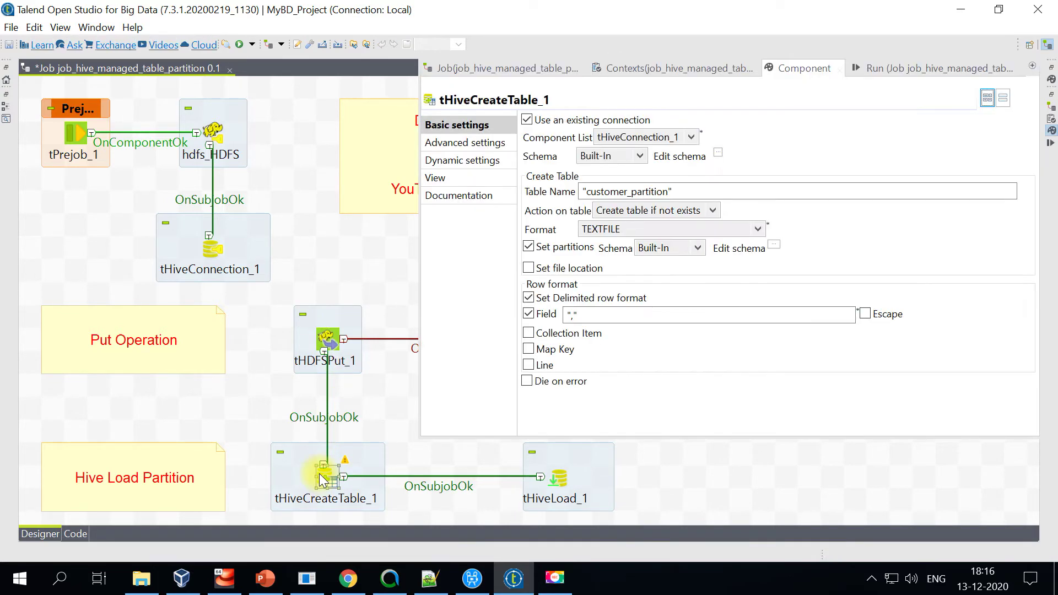
{"action": "left_click", "coordinate": [685, 193]}
{"action": "left_click_drag", "start_coordinate": [685, 193], "coordinate": [542, 182]}
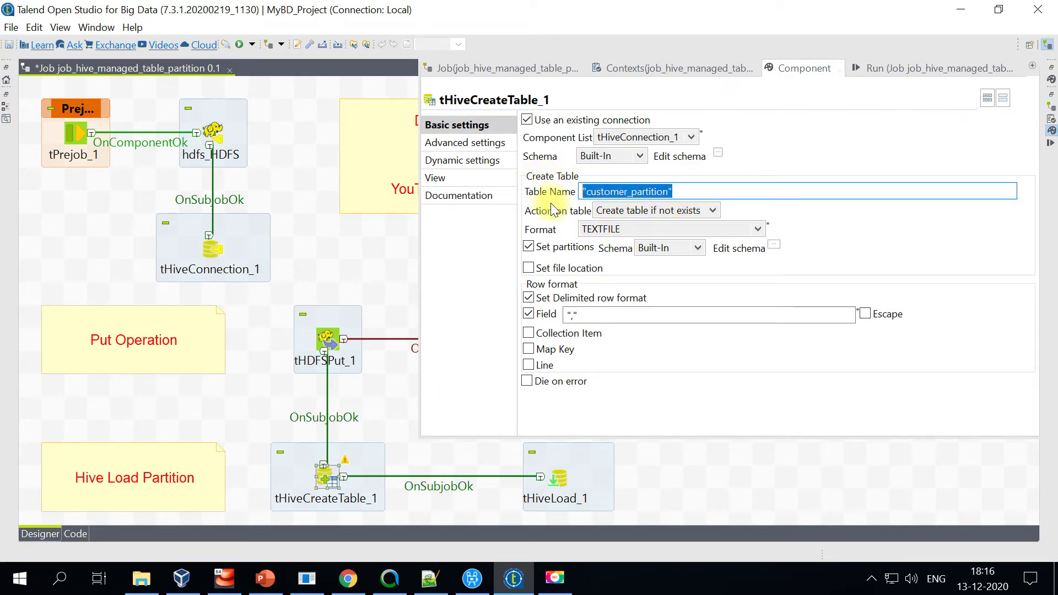
{"action": "left_click", "coordinate": [680, 192]}
{"action": "left_click_drag", "start_coordinate": [680, 191], "coordinate": [567, 191]}
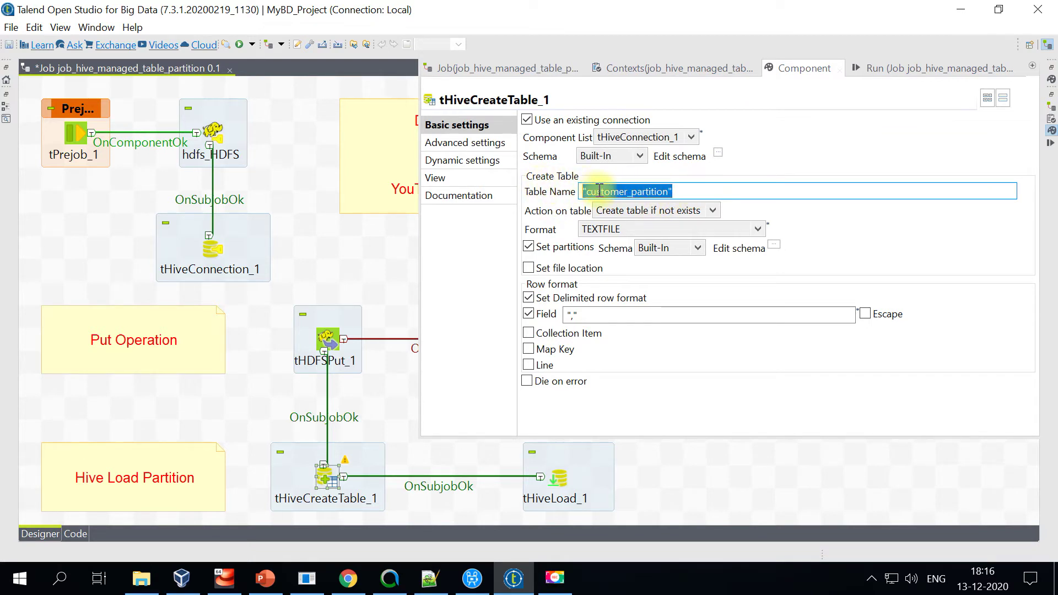
{"action": "left_click", "coordinate": [634, 192]}
{"action": "left_click_drag", "start_coordinate": [683, 192], "coordinate": [579, 191]}
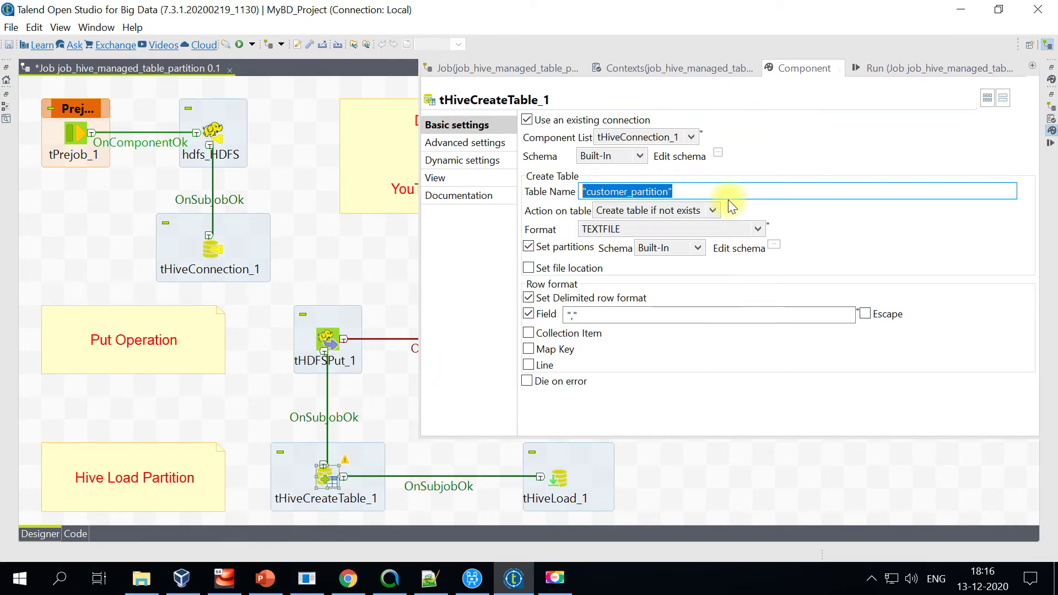
{"action": "left_click", "coordinate": [718, 153]}
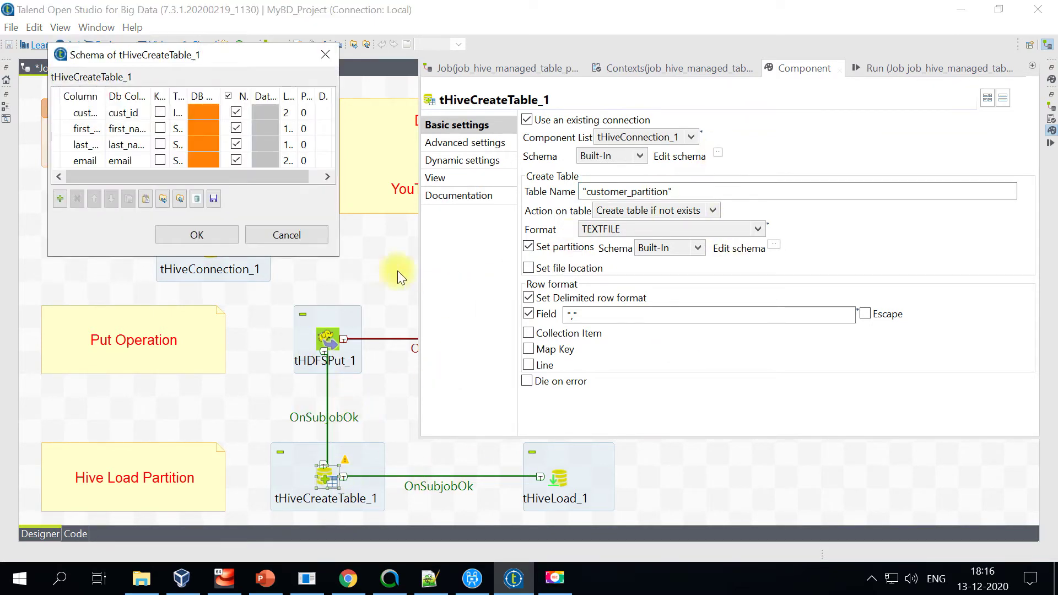
{"action": "left_click_drag", "start_coordinate": [338, 256], "coordinate": [488, 298]}
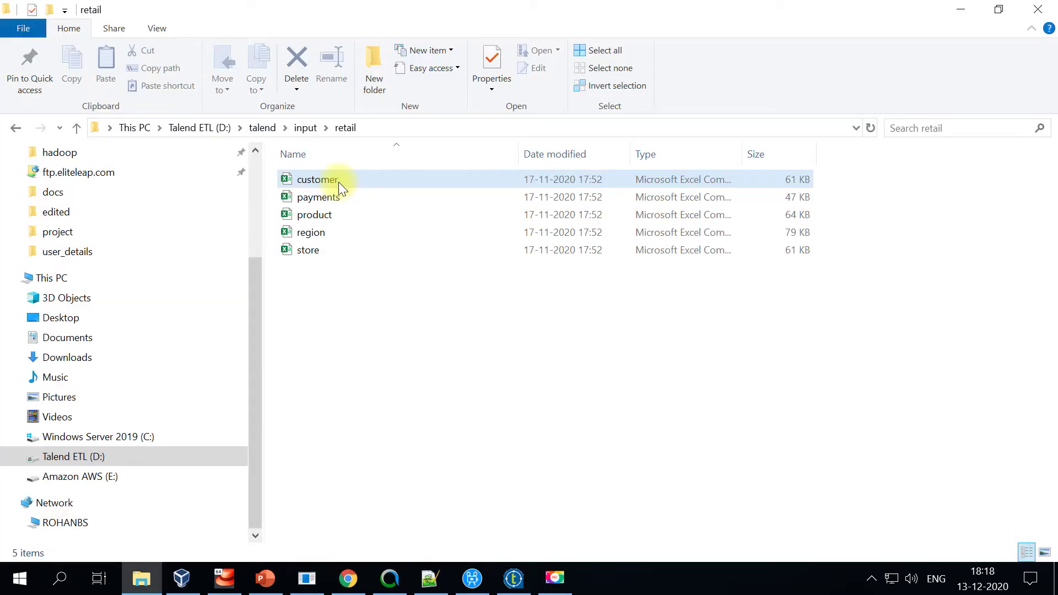
- Open the customer file from the D:\talend\input\retail folder in Notepad++
{"action": "left_click", "coordinate": [338, 181]}
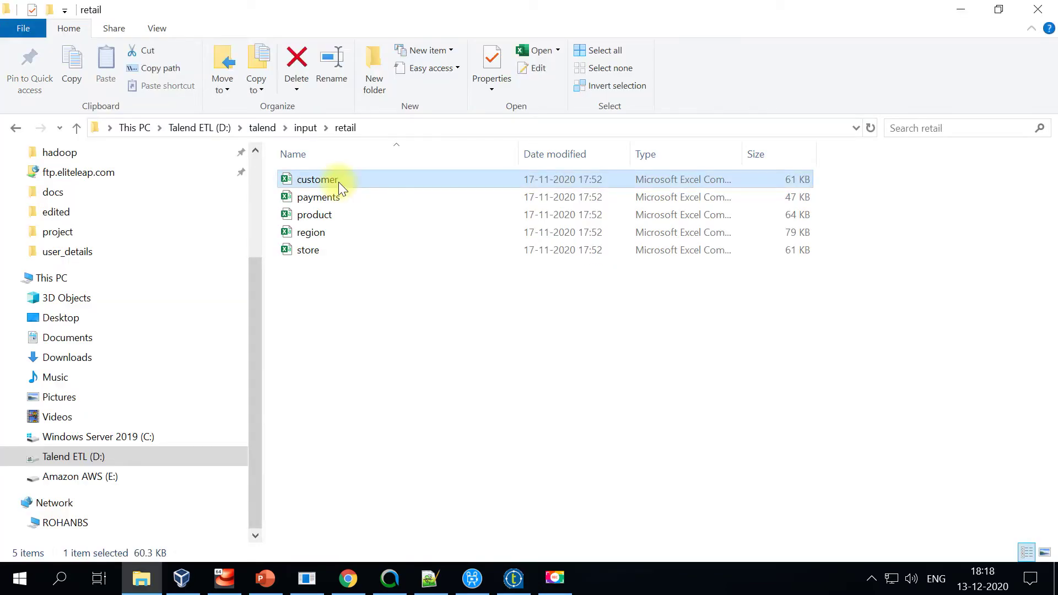
{"action": "right_click", "coordinate": [349, 177]}
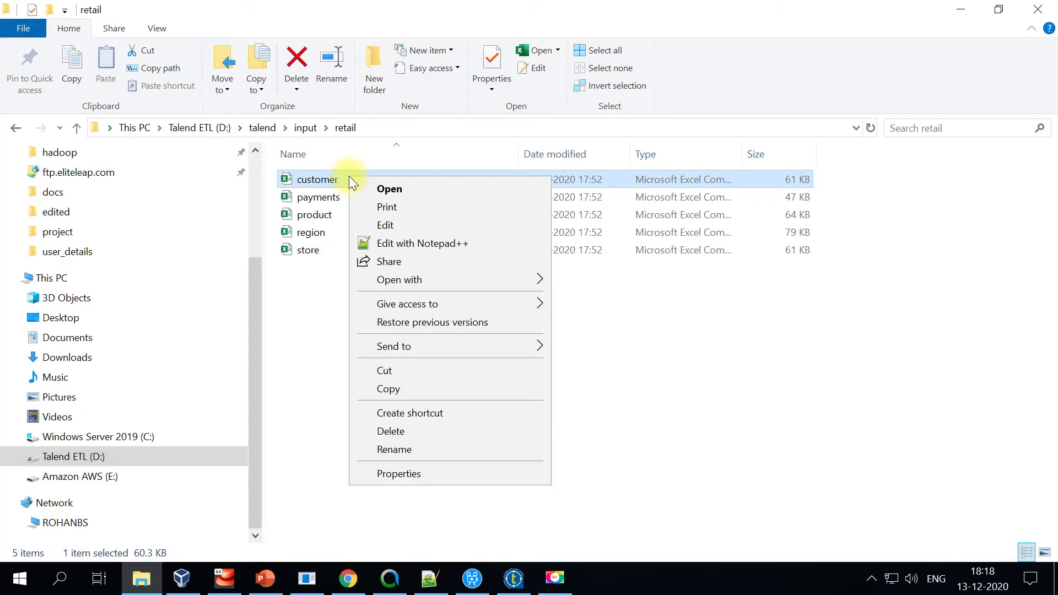
{"action": "left_click", "coordinate": [377, 241]}
- Examine the header row of customer.csv, comparing the leading columns with gender and contact_no
{"action": "double_click", "coordinate": [88, 88]}
{"action": "left_click", "coordinate": [194, 90]}
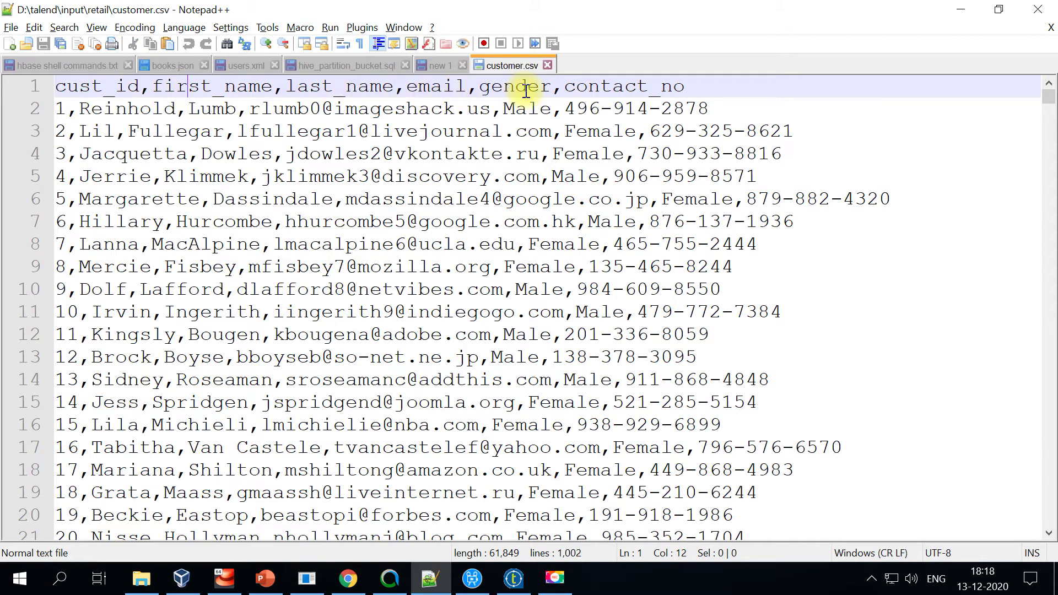
{"action": "double_click", "coordinate": [563, 90]}
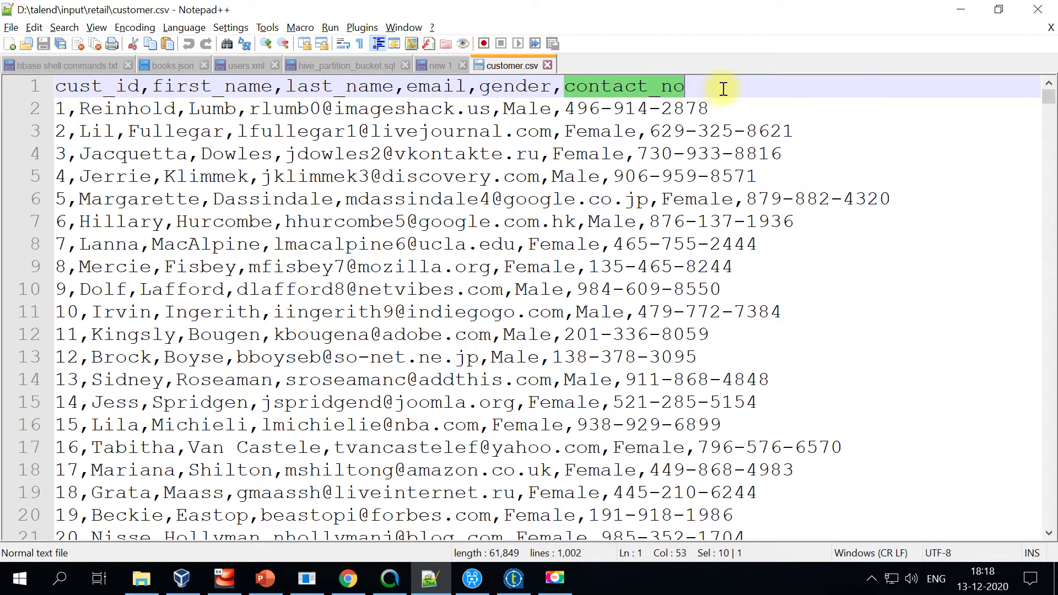
{"action": "left_click", "coordinate": [562, 89]}
{"action": "left_click_drag", "start_coordinate": [555, 90], "coordinate": [683, 89]}
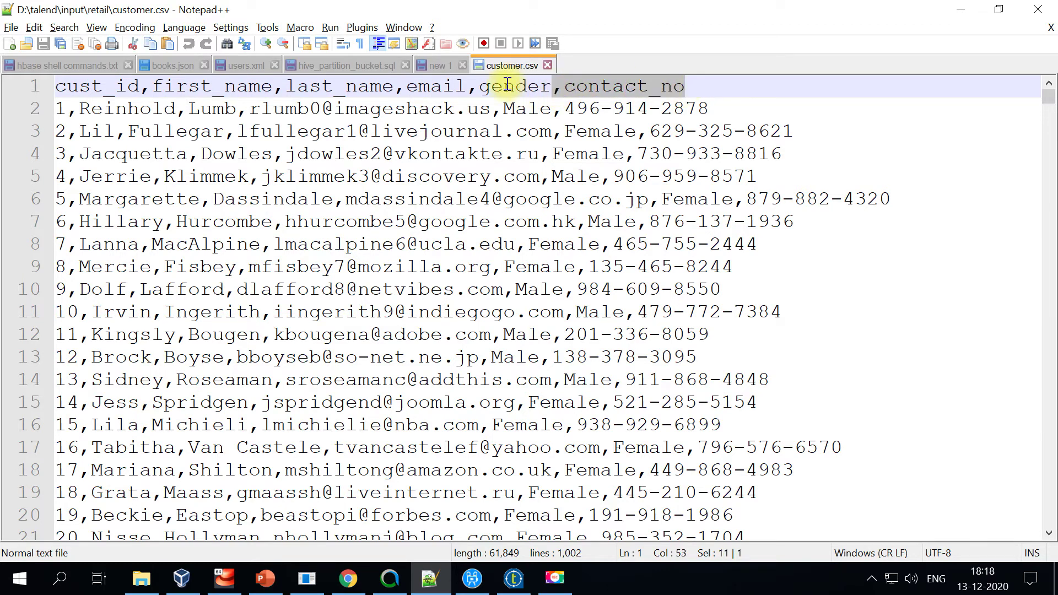
{"action": "left_click_drag", "start_coordinate": [551, 89], "coordinate": [34, 90]}
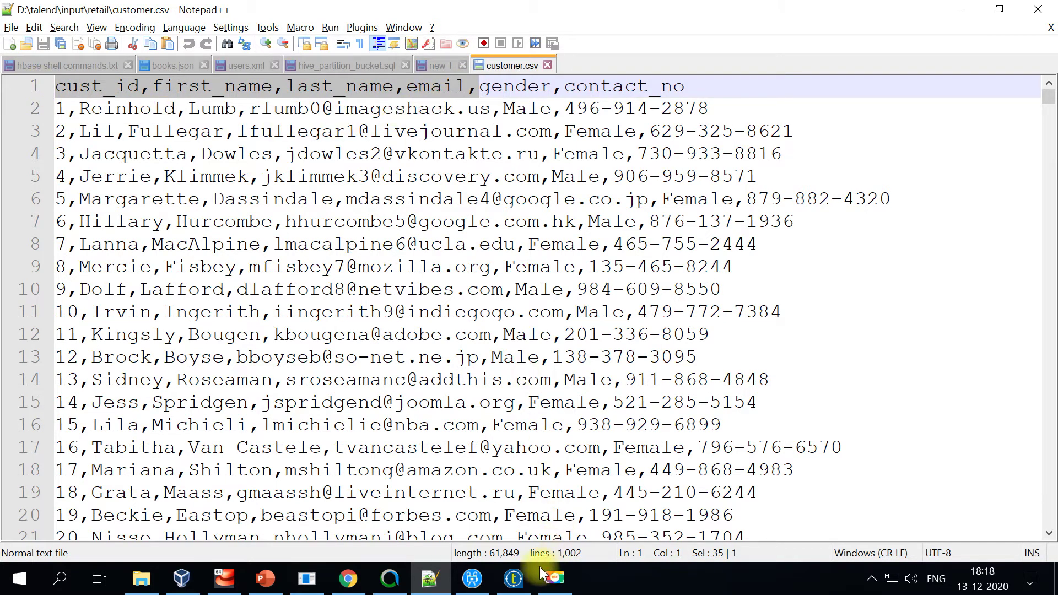
{"action": "double_click", "coordinate": [513, 88]}
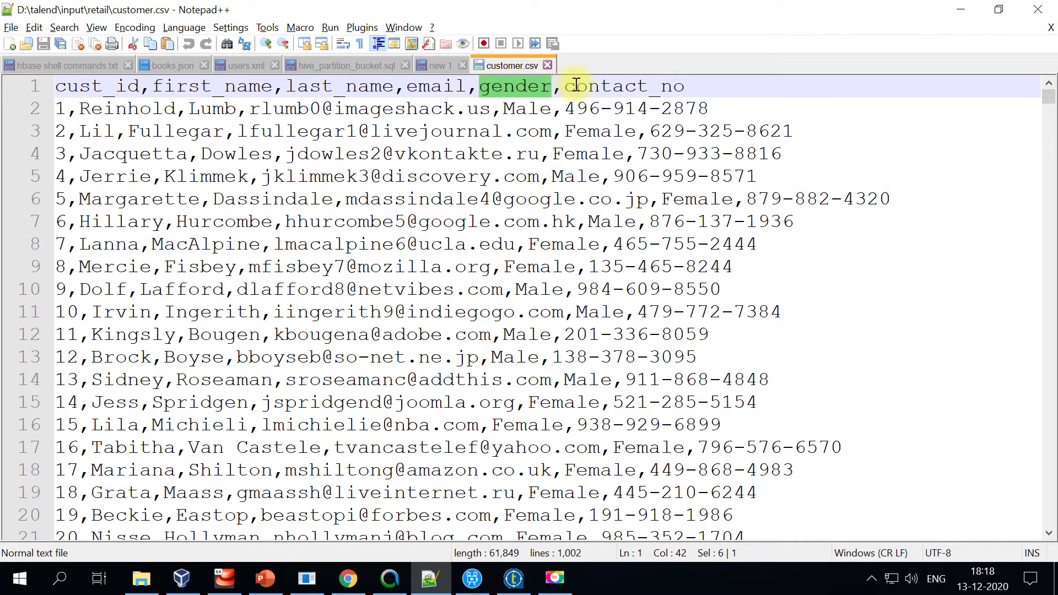
{"action": "left_click_drag", "start_coordinate": [563, 87], "coordinate": [727, 82]}
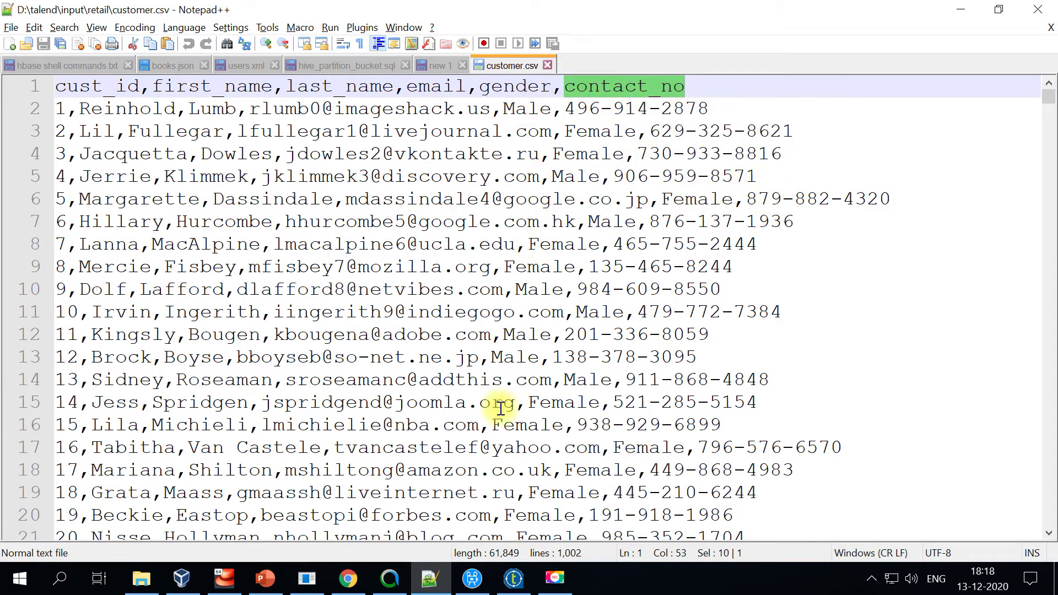
- Switch back to Talend Open Studio, cancel the schema dialog and reopen the basic settings of tHiveCreateTable_1
{"action": "left_click", "coordinate": [513, 579]}
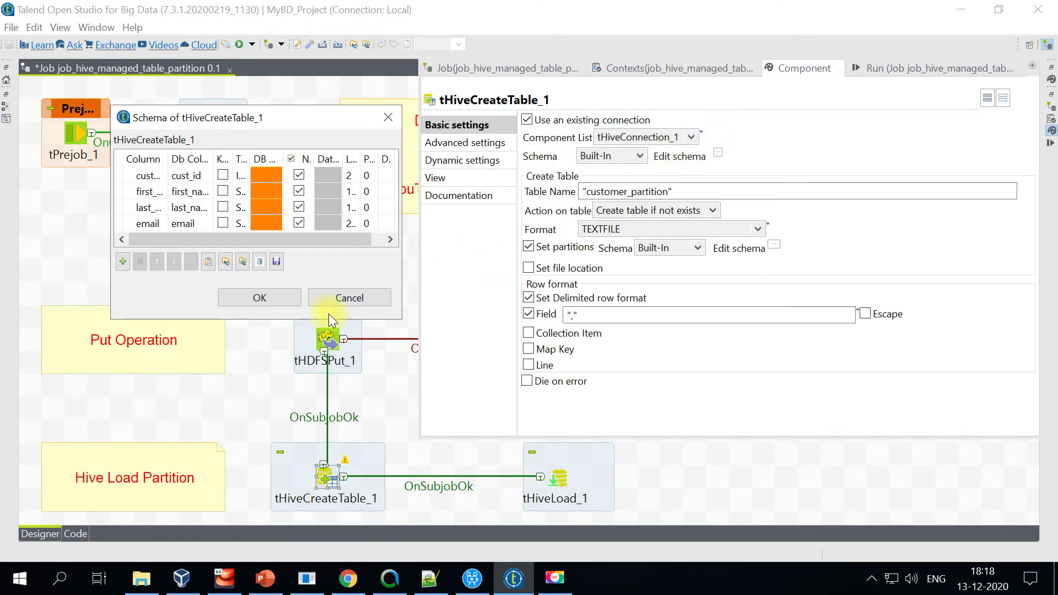
{"action": "left_click", "coordinate": [374, 297]}
{"action": "left_click", "coordinate": [328, 477]}
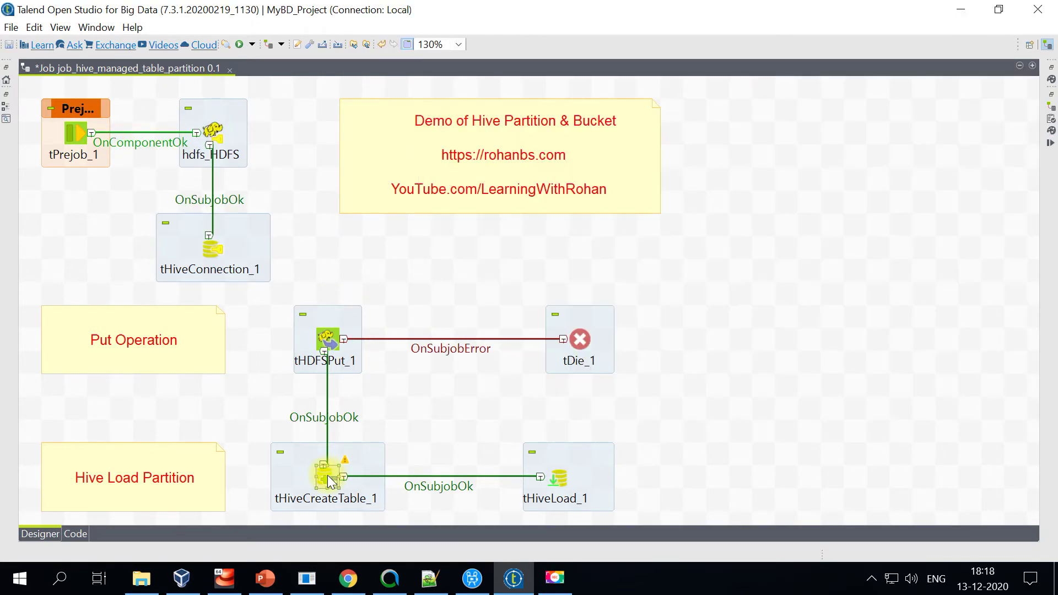
{"action": "double_click", "coordinate": [328, 467]}
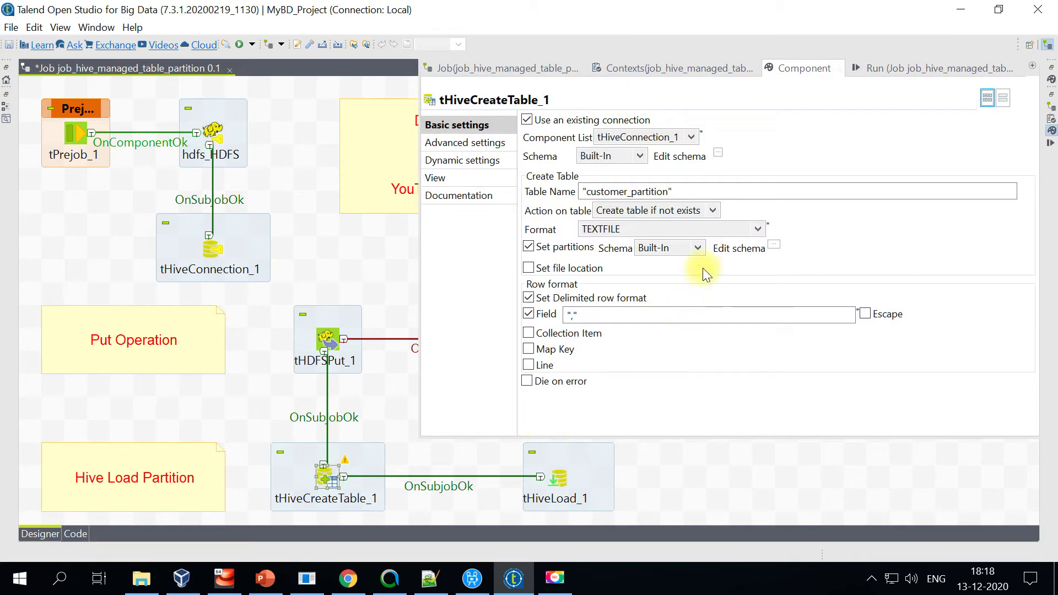
- Review the column schema and the partition schema of tHiveCreateTable_1, cancelling both schema dialogs without changes
{"action": "left_click", "coordinate": [717, 153]}
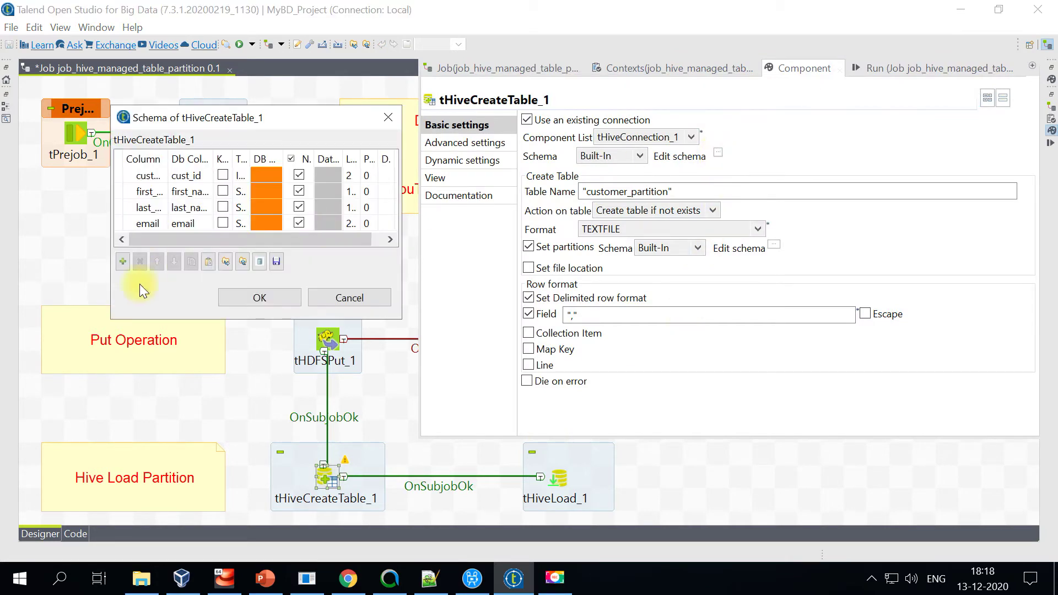
{"action": "left_click_drag", "start_coordinate": [401, 318], "coordinate": [682, 372]}
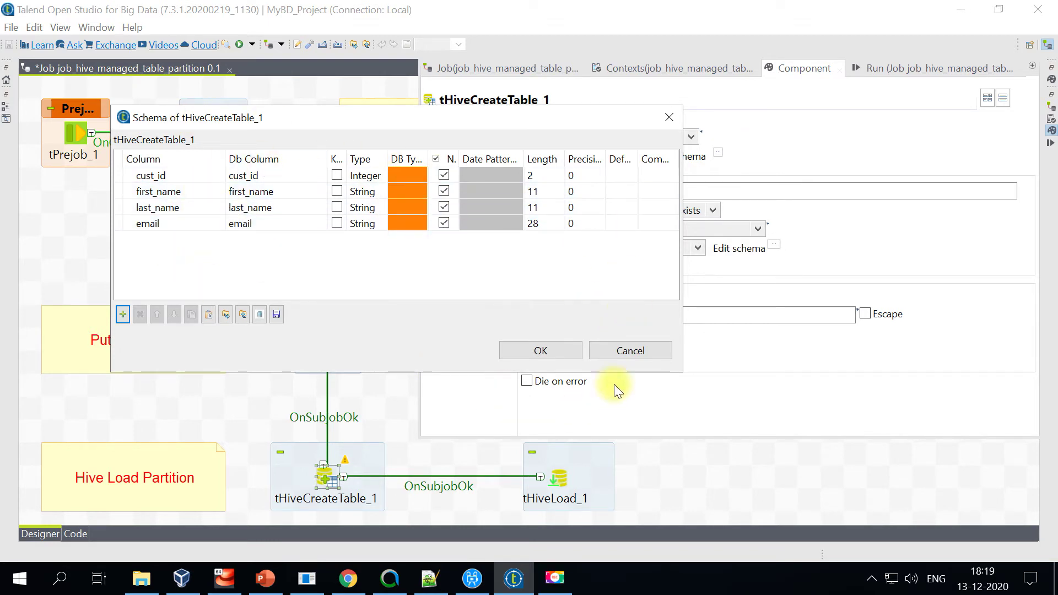
{"action": "left_click", "coordinate": [615, 351]}
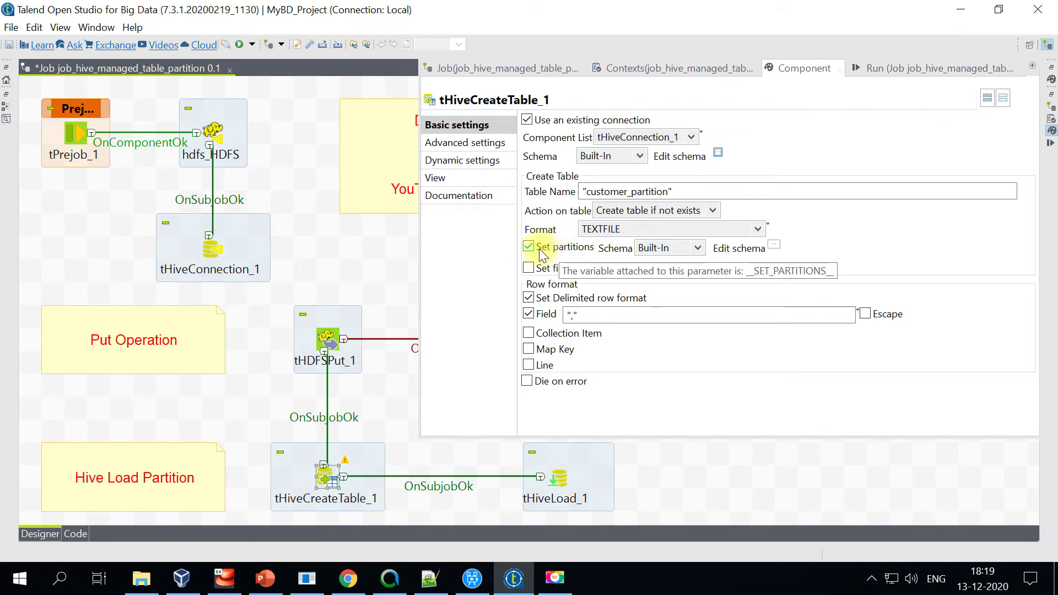
{"action": "left_click", "coordinate": [774, 245]}
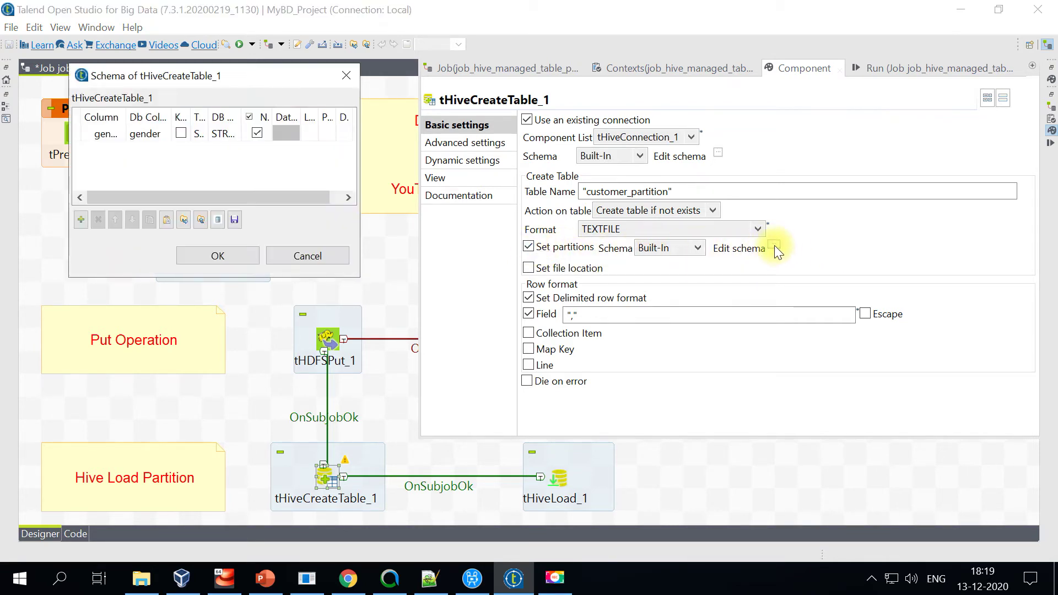
{"action": "double_click", "coordinate": [124, 114]}
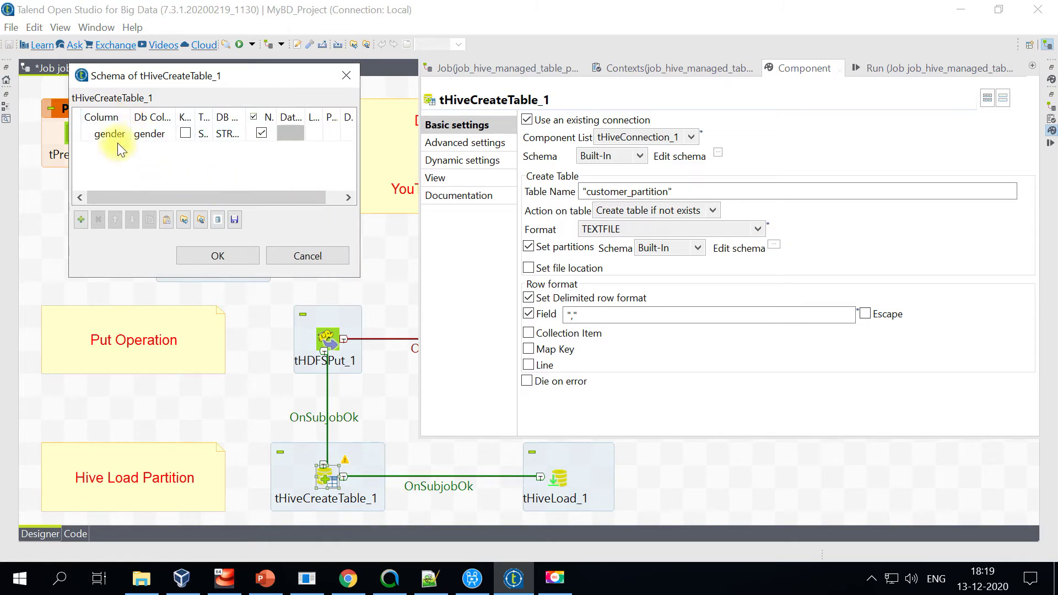
{"action": "left_click", "coordinate": [286, 256]}
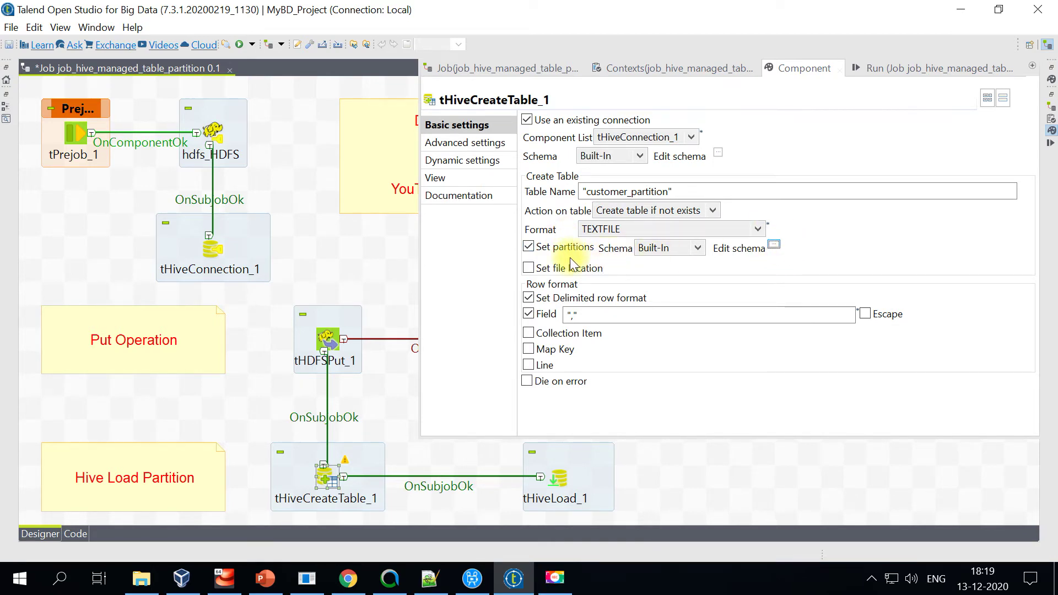
- Switch to Aginity Pro and examine the PARTITIONED BY clause in the CREATE TABLE statement for customer_partition
{"action": "left_click", "coordinate": [390, 579]}
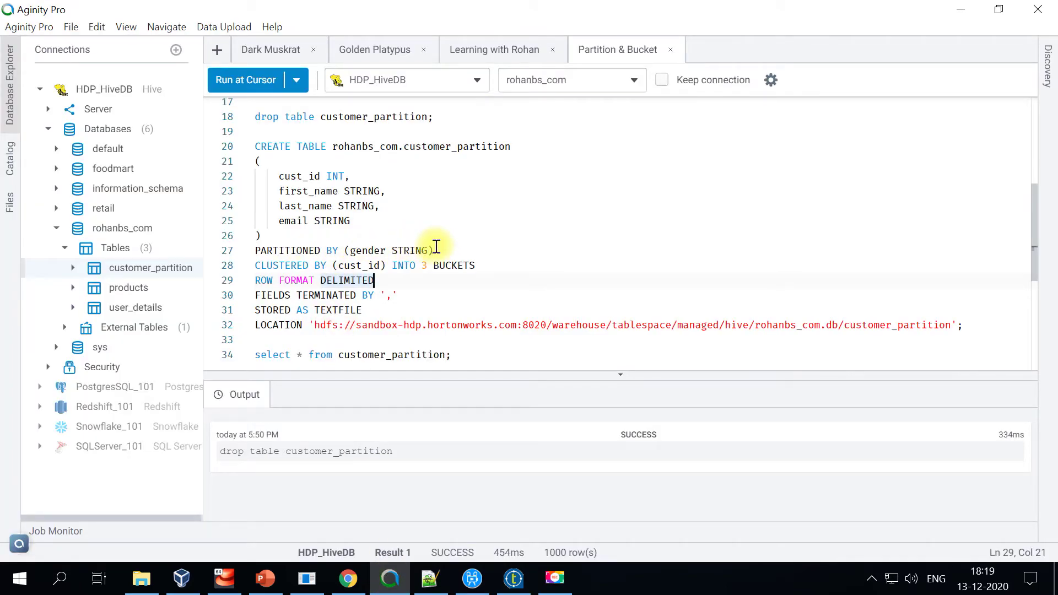
{"action": "left_click_drag", "start_coordinate": [434, 250], "coordinate": [254, 250]}
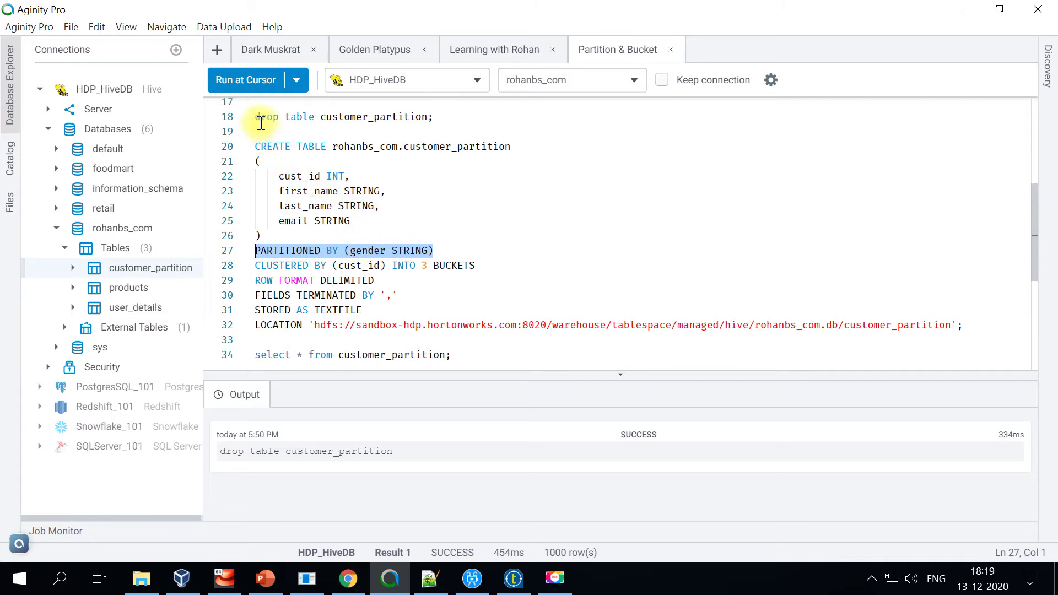
{"action": "left_click", "coordinate": [271, 146]}
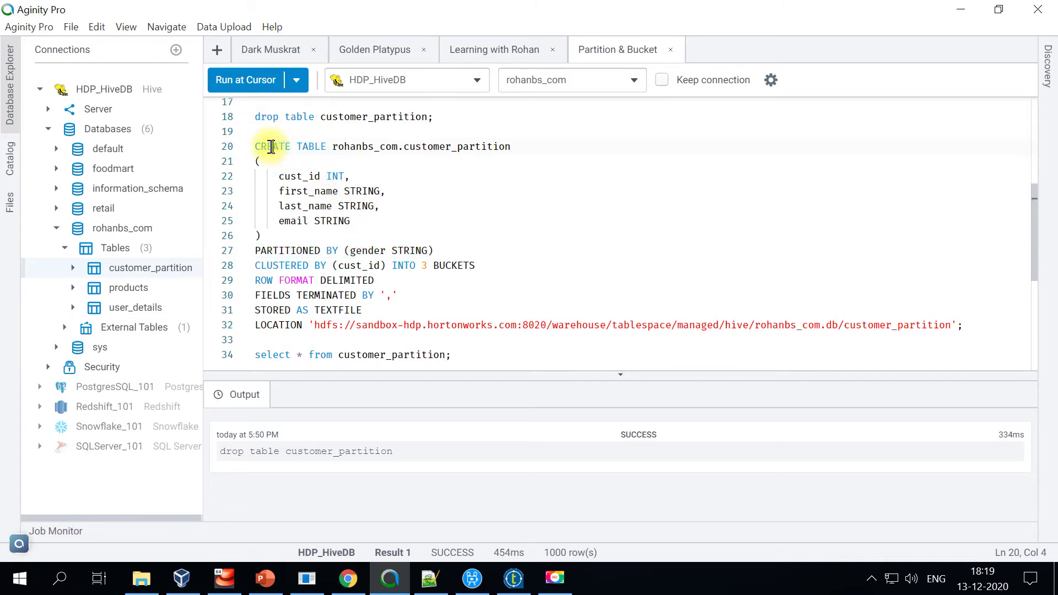
{"action": "double_click", "coordinate": [425, 146]}
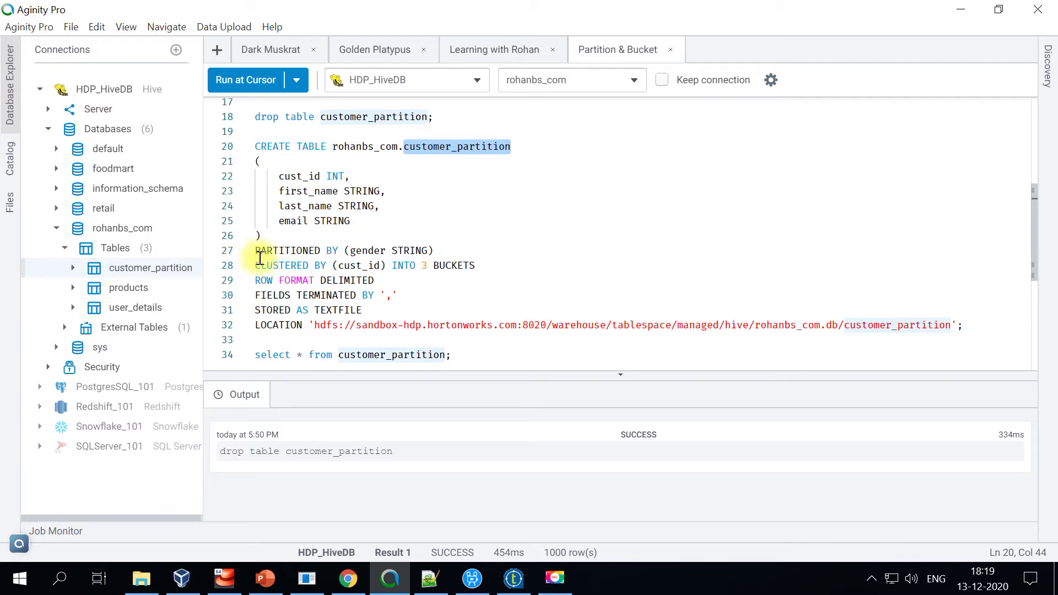
{"action": "left_click_drag", "start_coordinate": [258, 245], "coordinate": [450, 245]}
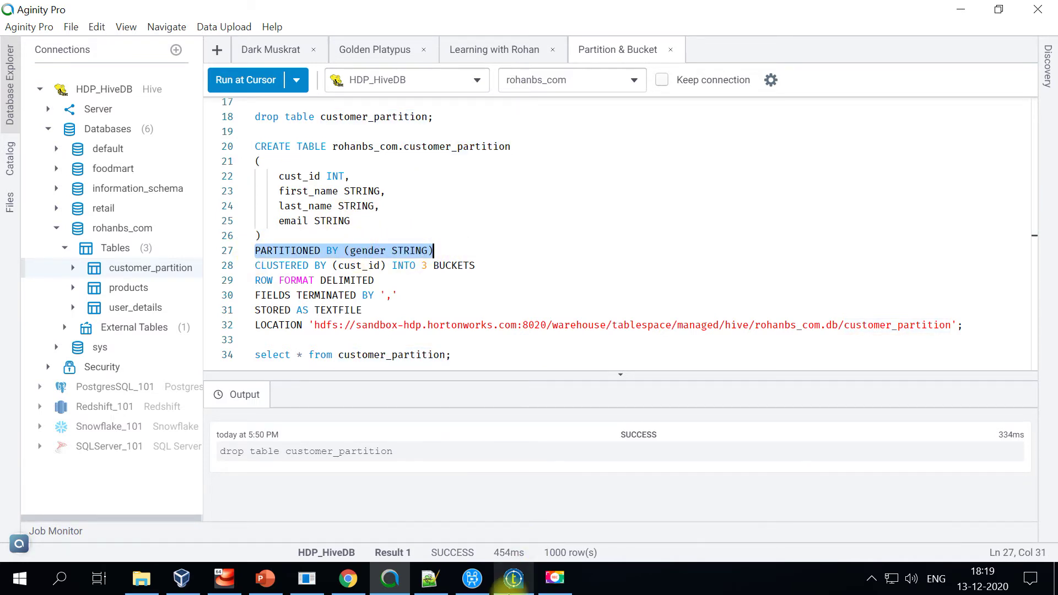
- Switch back to Talend Open Studio, check the partition schema of tHiveCreateTable_1 and show the component's advanced settings
{"action": "left_click", "coordinate": [526, 586]}
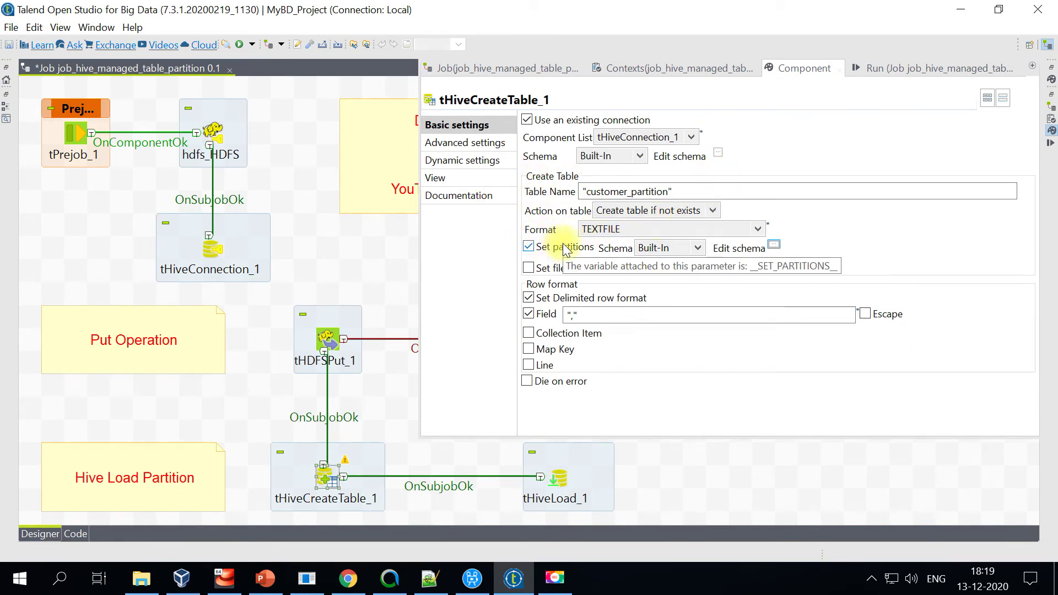
{"action": "left_click", "coordinate": [774, 245]}
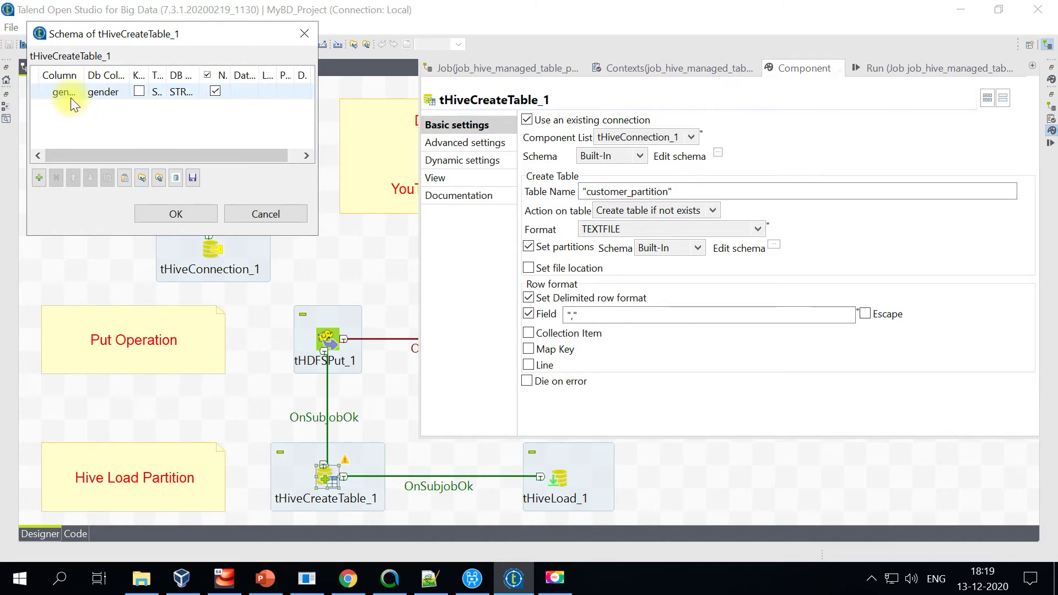
{"action": "left_click", "coordinate": [274, 215]}
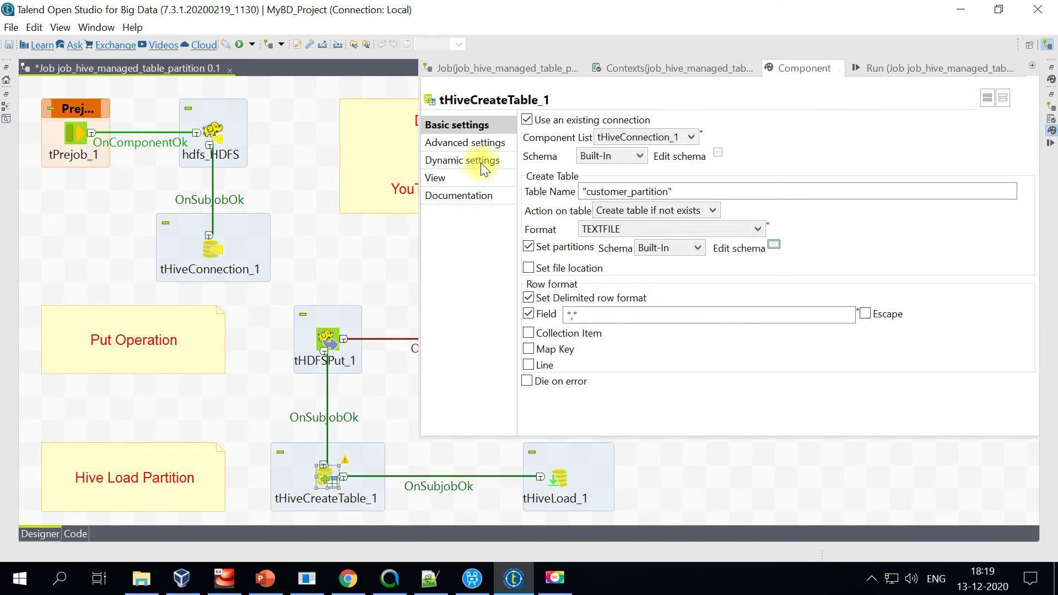
{"action": "left_click", "coordinate": [471, 143]}
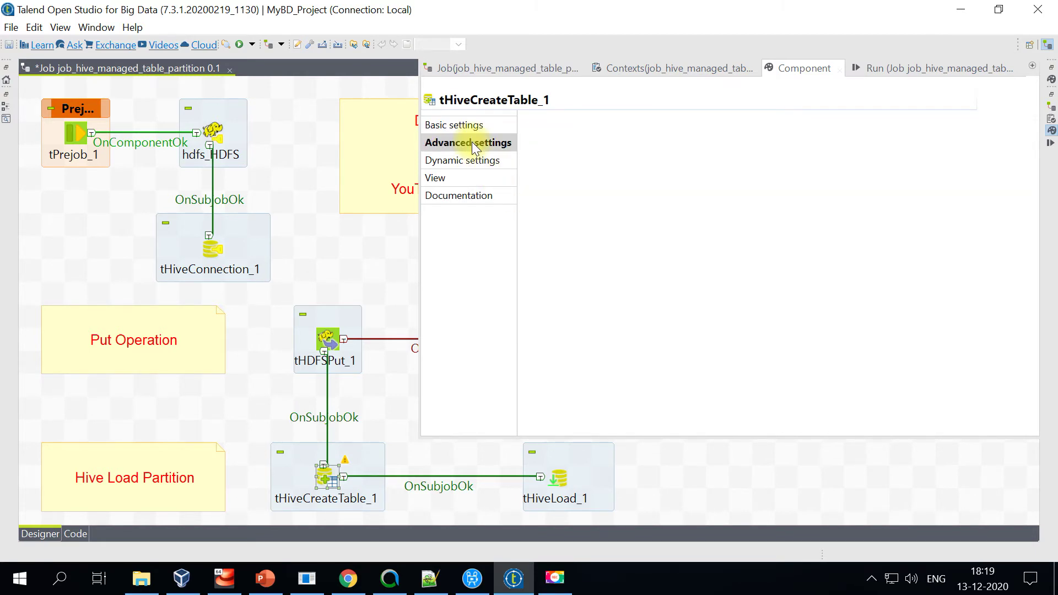
- Switch to Aginity Pro and examine the CLUSTERED BY clause of the customer_partition CREATE TABLE statement
{"action": "left_click", "coordinate": [389, 578]}
{"action": "left_click_drag", "start_coordinate": [255, 265], "coordinate": [489, 263]}
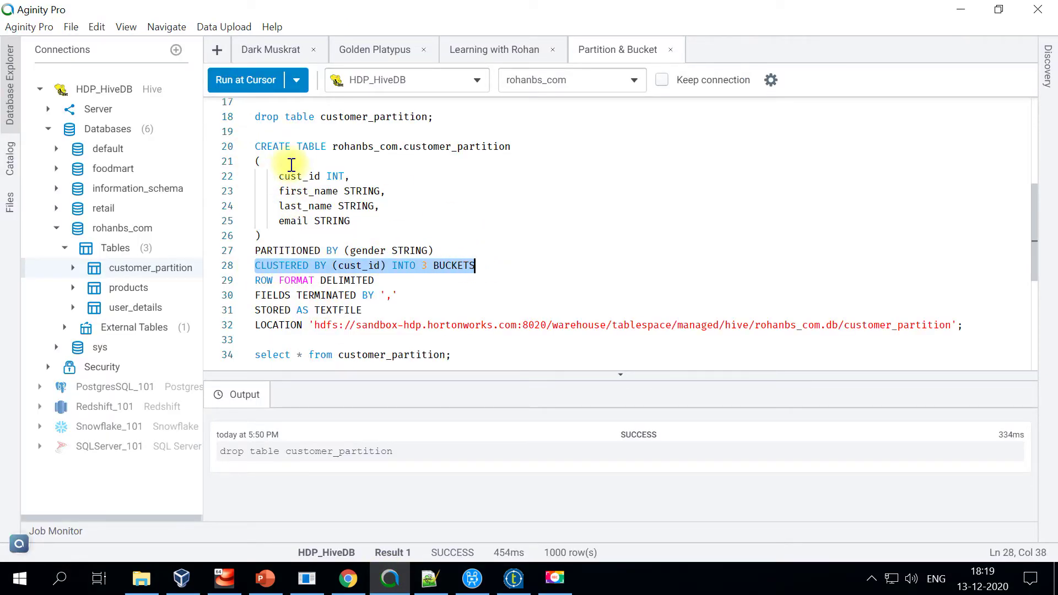
{"action": "mouse_move", "coordinate": [256, 265]}
{"action": "left_mouse_down"}
{"action": "mouse_move", "coordinate": [479, 266]}
{"action": "mouse_move", "coordinate": [249, 263]}
{"action": "left_mouse_up"}
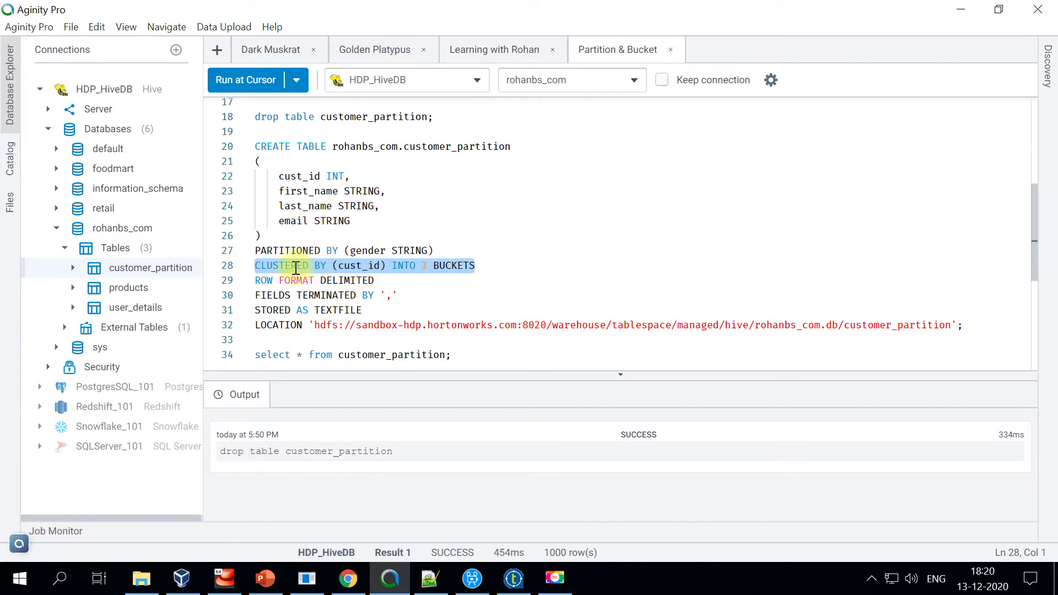
- Switch back to Talend Open Studio and examine the clustering column and bucket count in tHiveCreateTable_1's clustered_by statement
{"action": "left_click", "coordinate": [513, 578]}
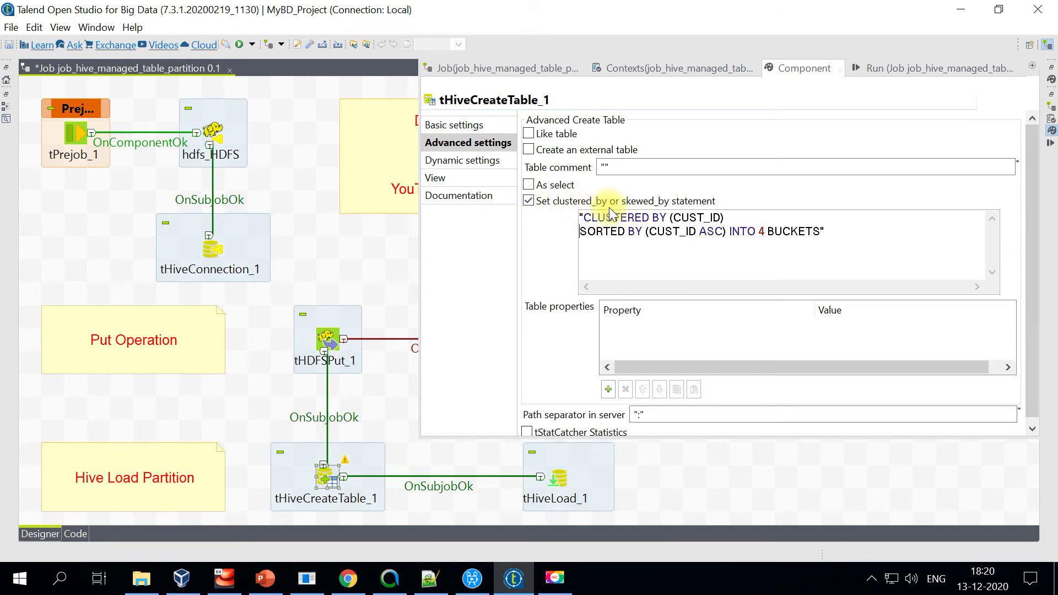
{"action": "left_click_drag", "start_coordinate": [850, 232], "coordinate": [531, 211]}
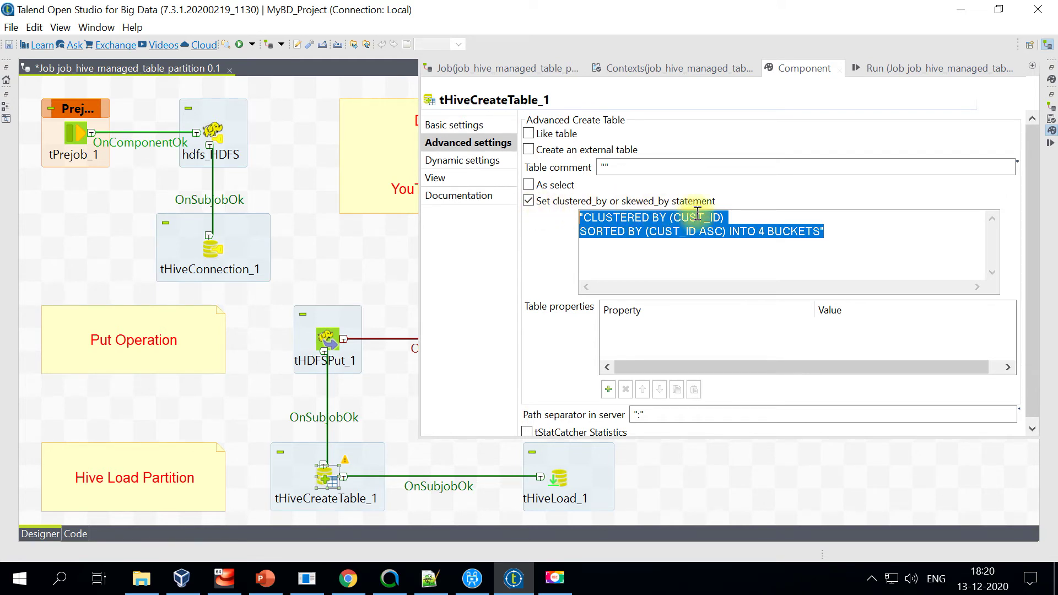
{"action": "double_click", "coordinate": [688, 217]}
{"action": "double_click", "coordinate": [760, 231]}
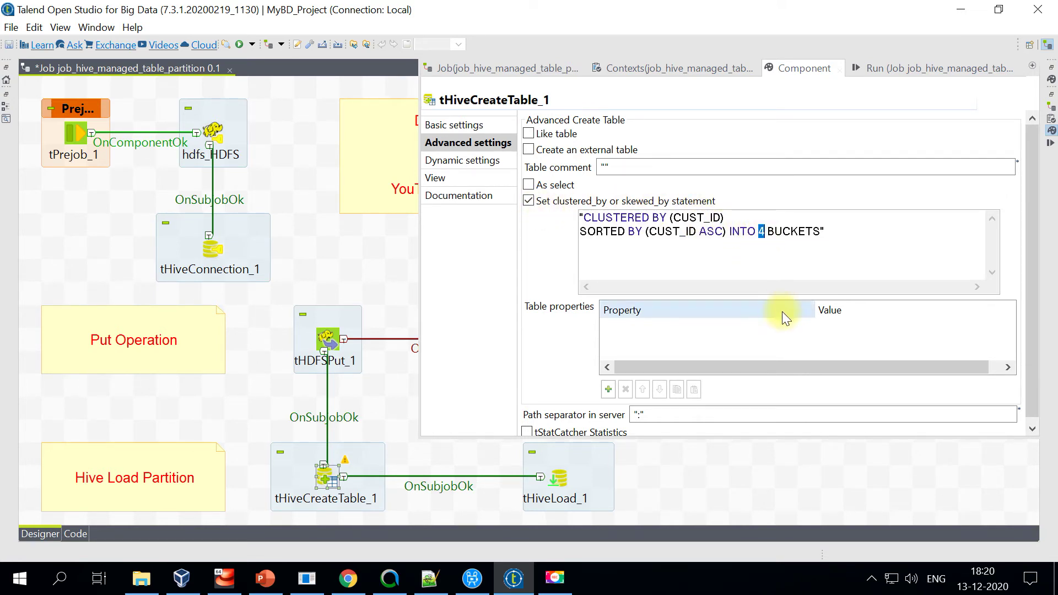
{"action": "left_click_drag", "start_coordinate": [825, 232], "coordinate": [537, 213]}
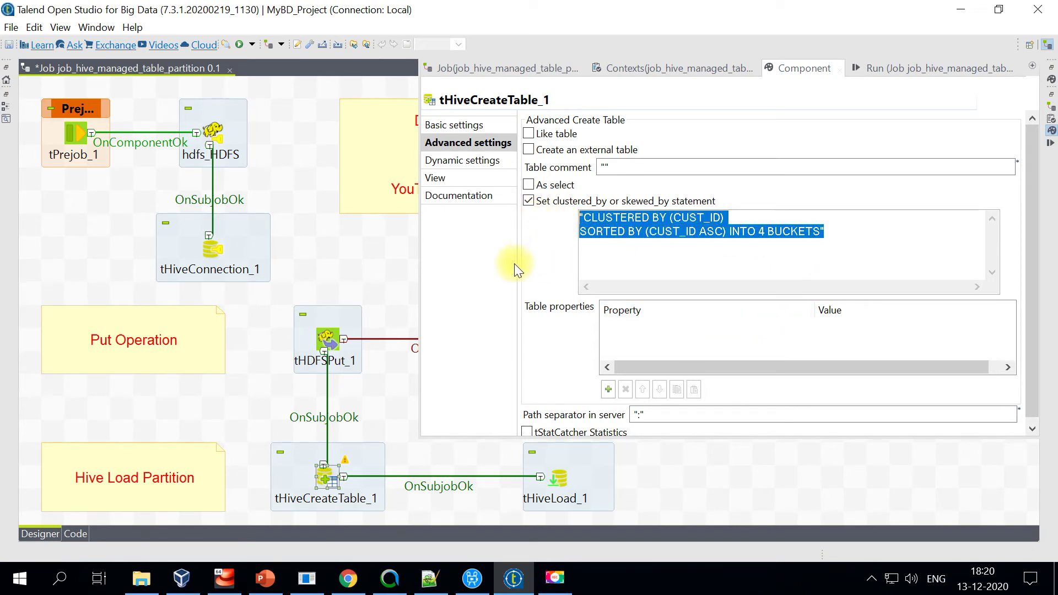
- Recheck the column schema, partition schema and clustered_by statement of tHiveCreateTable_1, then return to its basic settings
{"action": "left_click", "coordinate": [467, 125]}
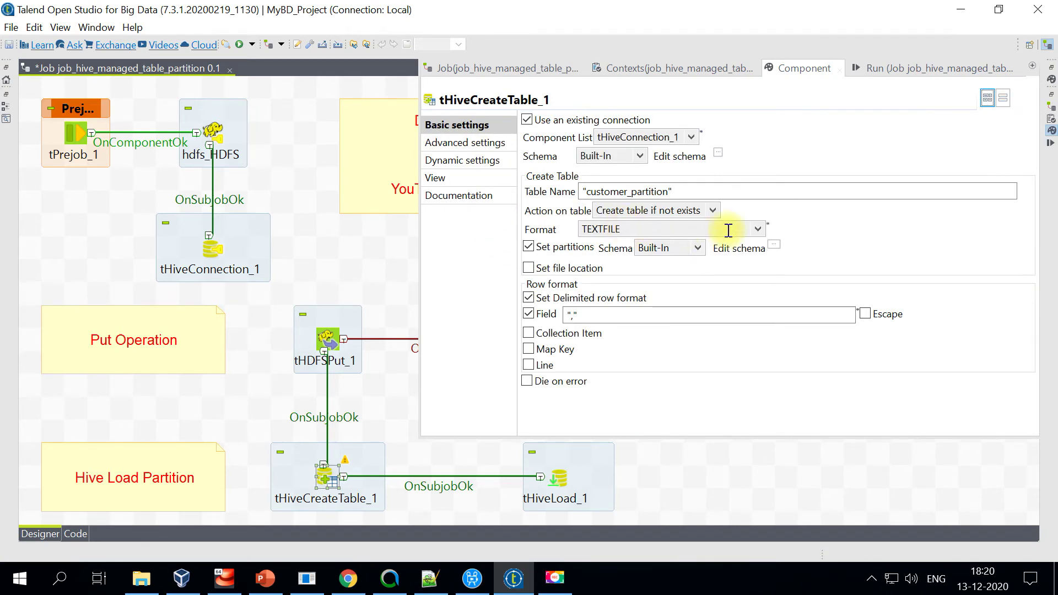
{"action": "left_click", "coordinate": [717, 154]}
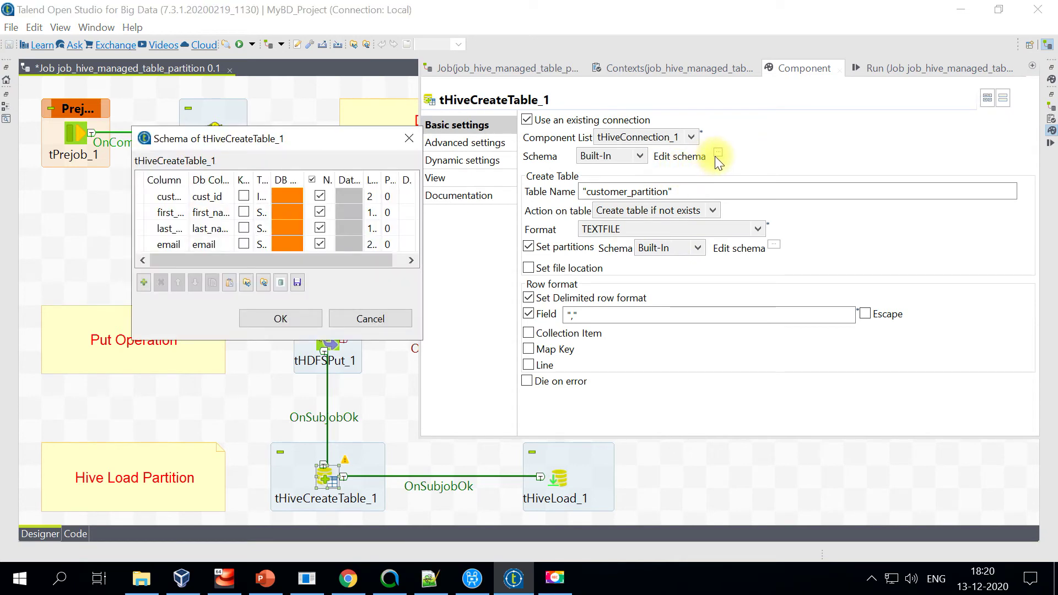
{"action": "left_click", "coordinate": [401, 318]}
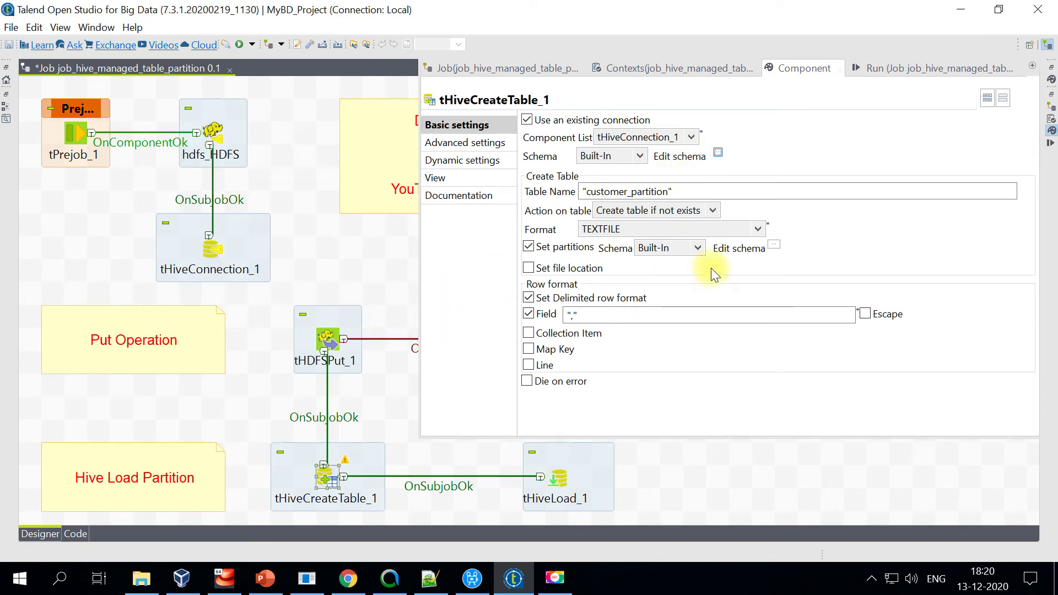
{"action": "left_click", "coordinate": [773, 246]}
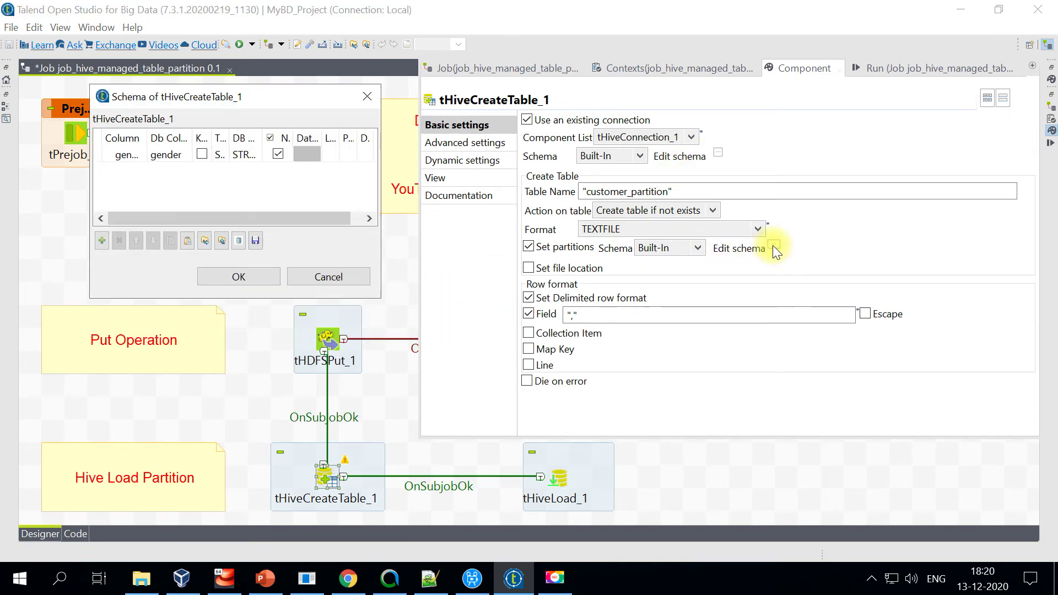
{"action": "left_click", "coordinate": [314, 276]}
{"action": "left_click", "coordinate": [467, 144]}
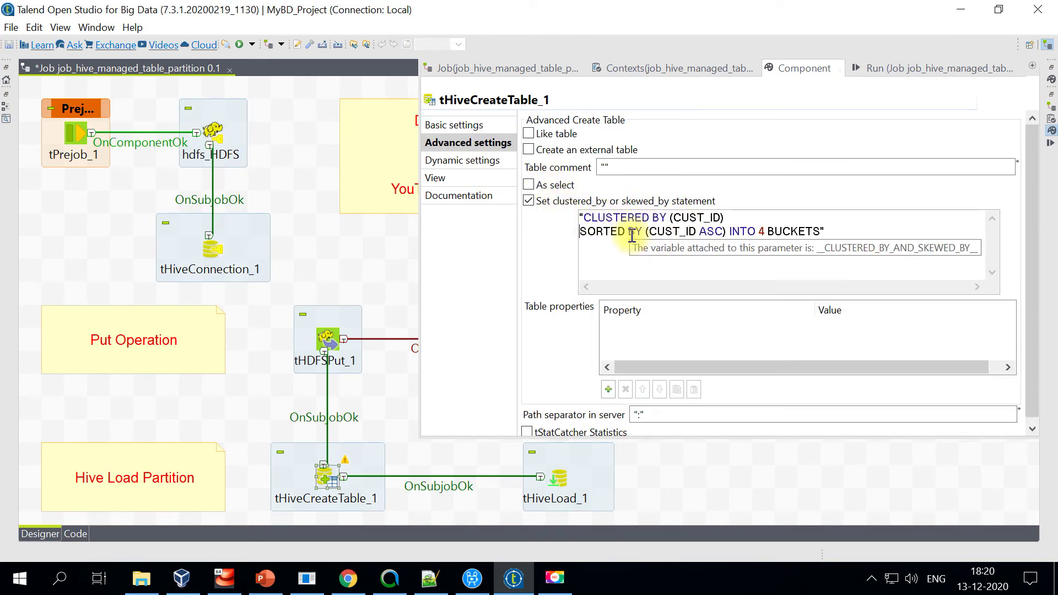
{"action": "left_click", "coordinate": [448, 124]}
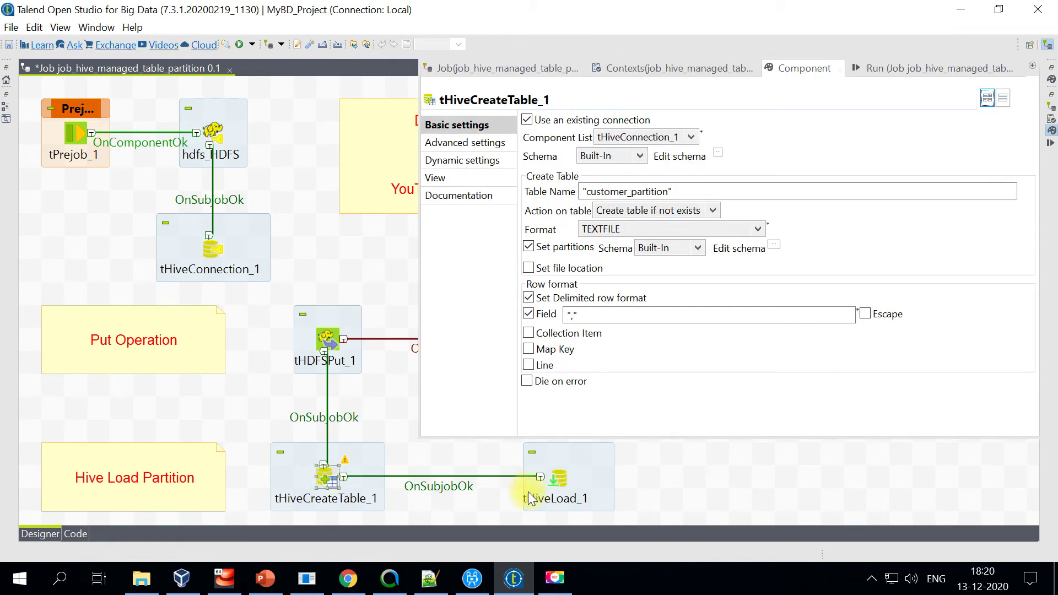
- Examine the file path and table name of tHiveLoad_1, comparing the table name with the one in tHiveCreateTable_1
{"action": "left_click", "coordinate": [558, 478]}
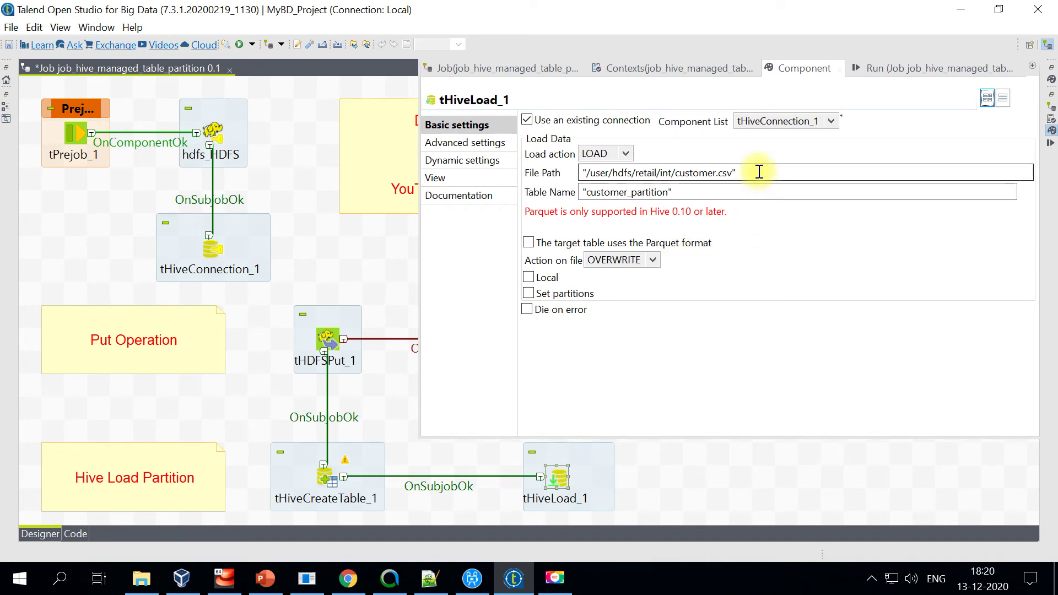
{"action": "left_click_drag", "start_coordinate": [758, 172], "coordinate": [558, 173]}
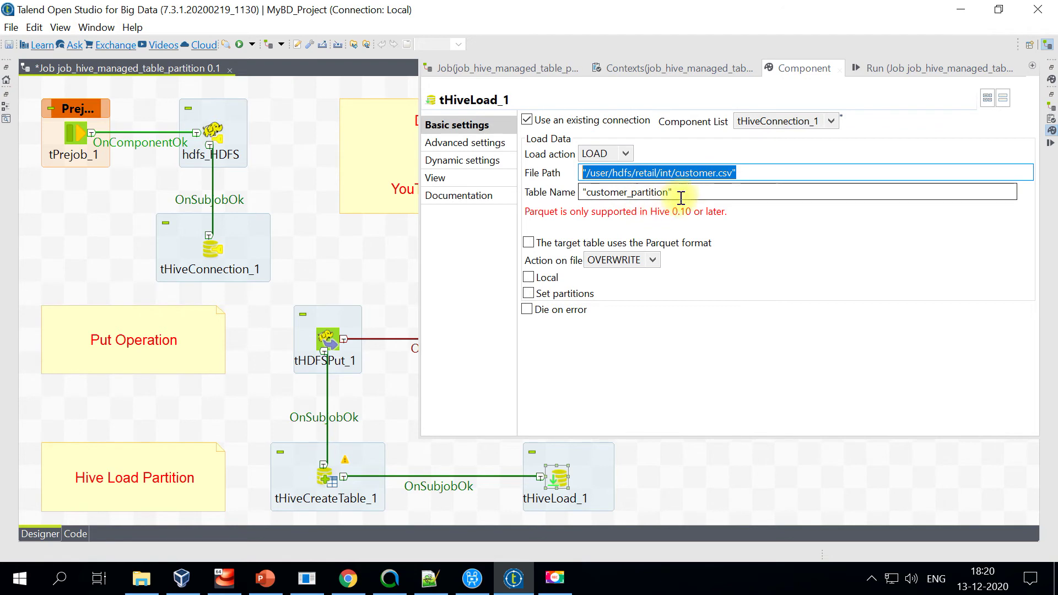
{"action": "left_click_drag", "start_coordinate": [681, 192], "coordinate": [544, 196]}
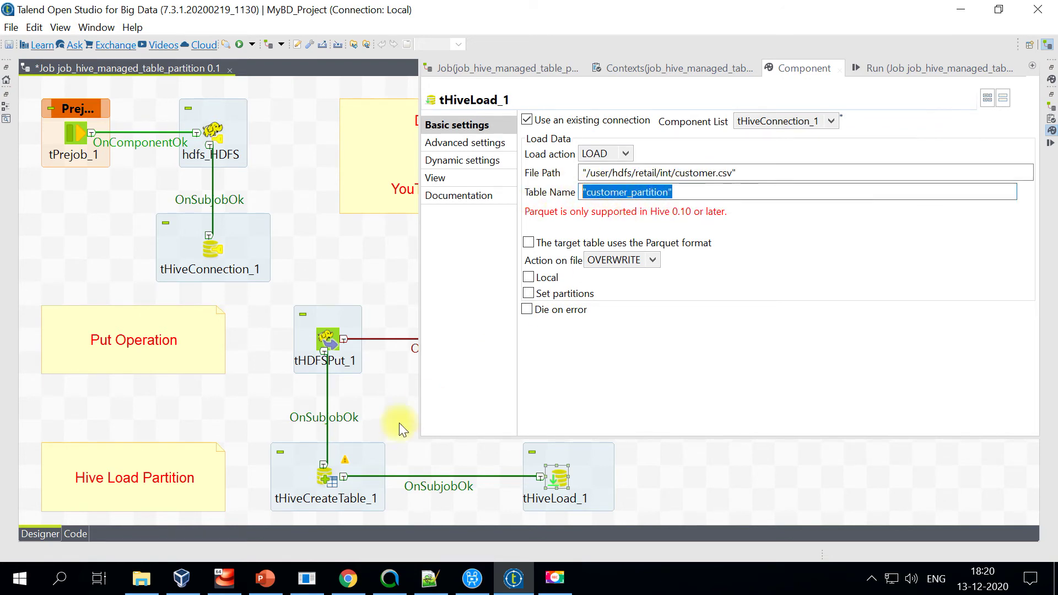
{"action": "left_click", "coordinate": [321, 478]}
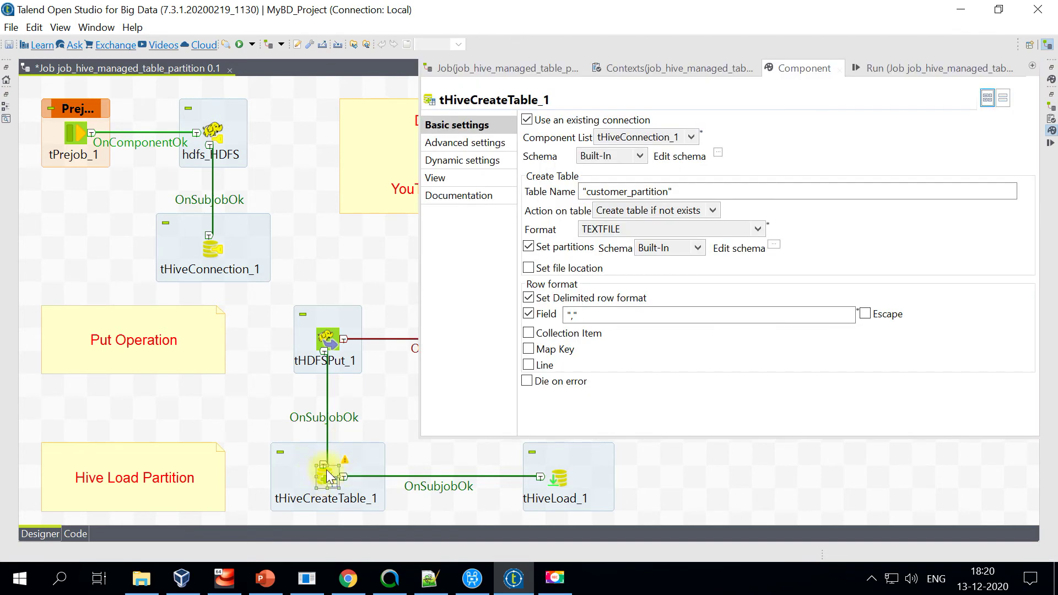
{"action": "left_click_drag", "start_coordinate": [678, 192], "coordinate": [539, 190]}
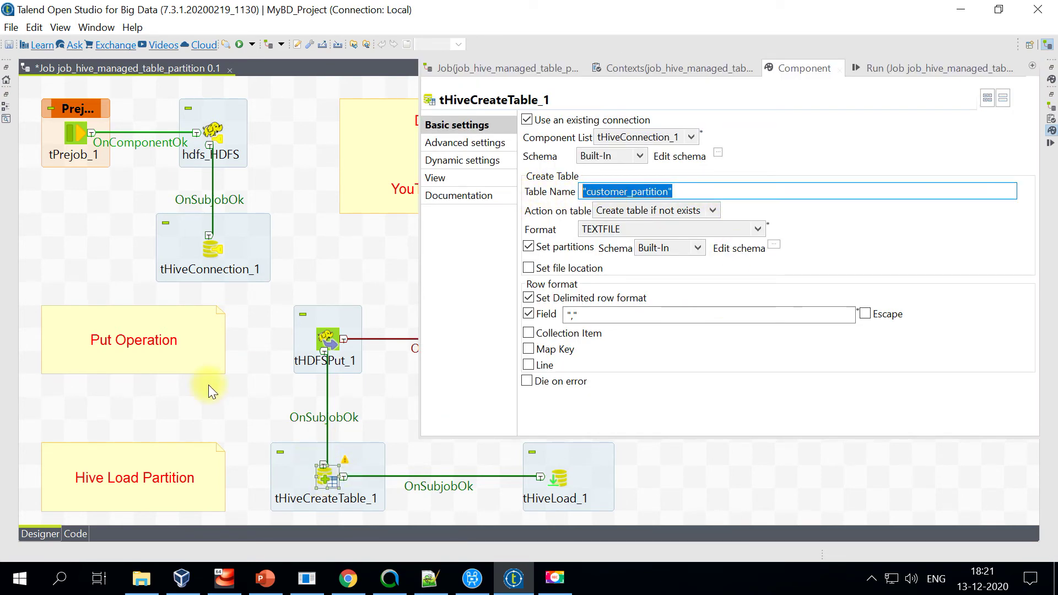
- Dismiss the component settings and save the job job_hive_managed_table_partition
{"action": "left_click", "coordinate": [312, 249]}
{"action": "key", "text": "ctrl+s"}
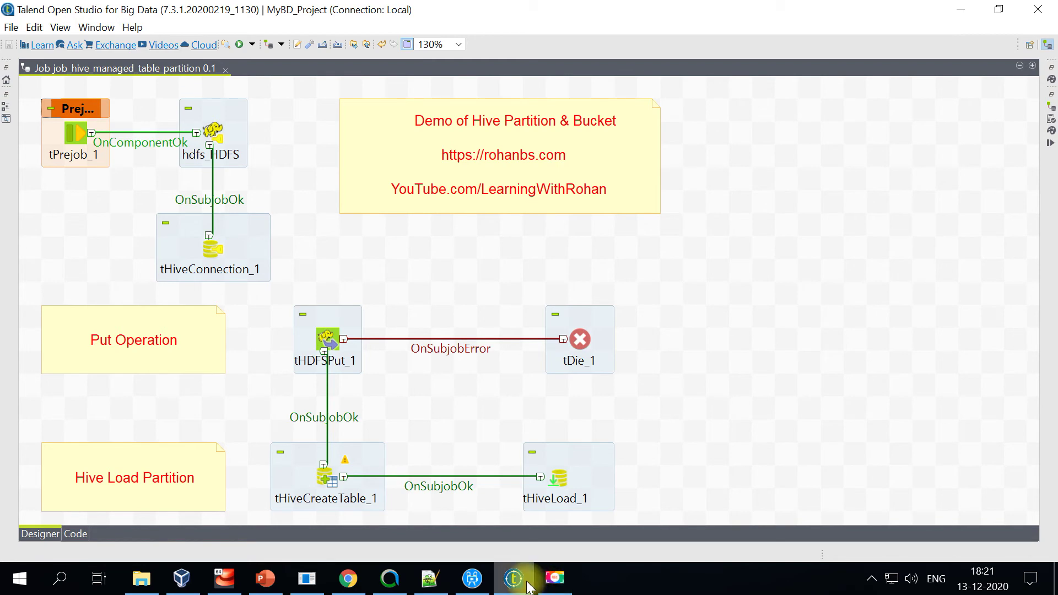
- Switch to Aginity Pro, run the drop table customer_partition statement and return to Talend Open Studio
{"action": "left_click", "coordinate": [390, 577]}
{"action": "left_click_drag", "start_coordinate": [452, 122], "coordinate": [236, 116]}
{"action": "left_click", "coordinate": [235, 81]}
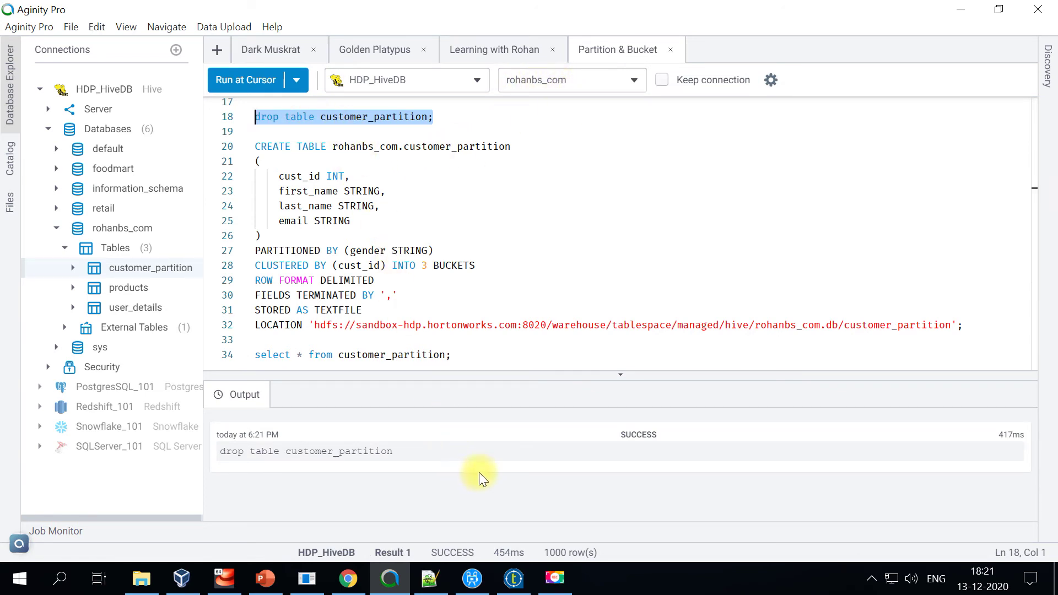
{"action": "left_click", "coordinate": [514, 578]}
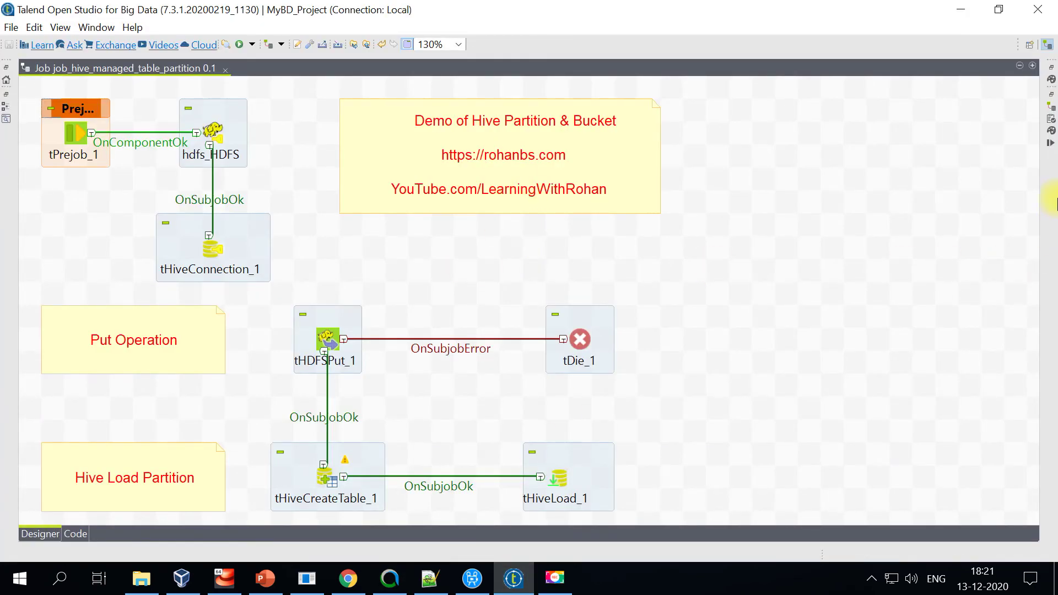
- Run the job job_hive_managed_table_partition and switch to Chrome while it builds
{"action": "left_click", "coordinate": [1050, 145]}
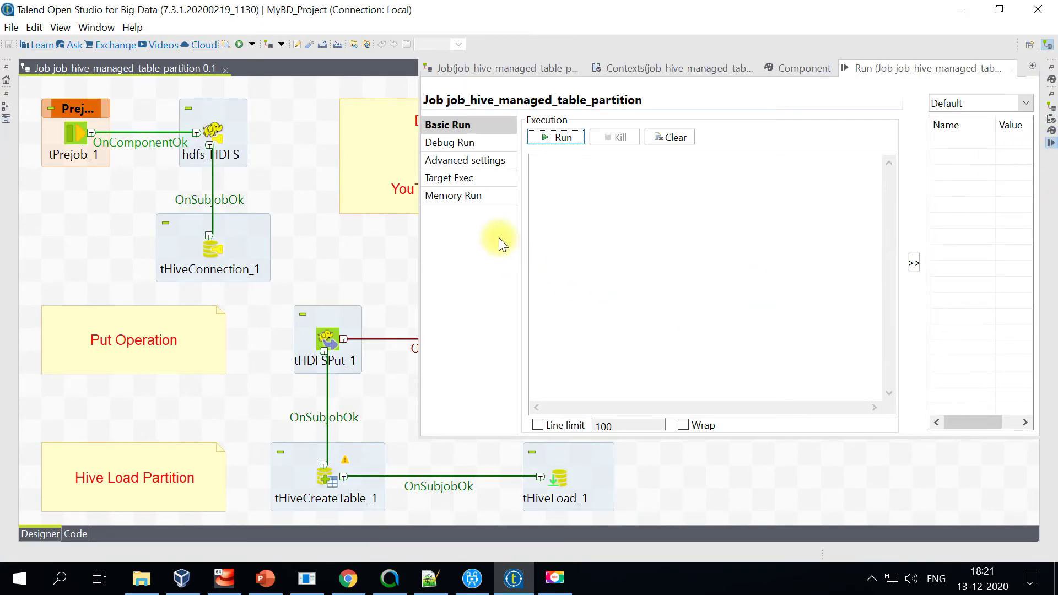
{"action": "left_click", "coordinate": [558, 140]}
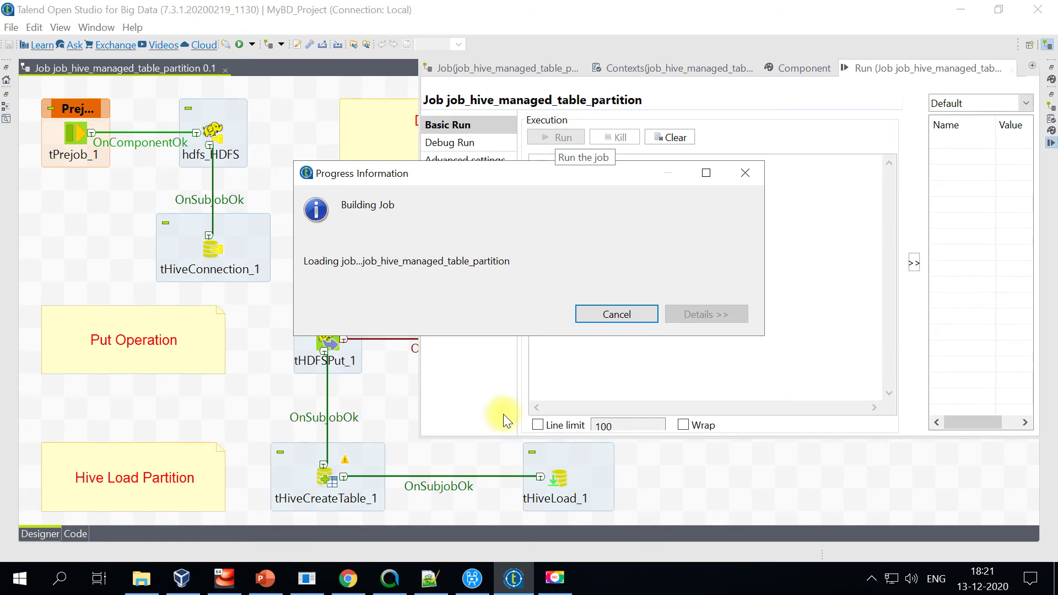
{"action": "left_click", "coordinate": [350, 578]}
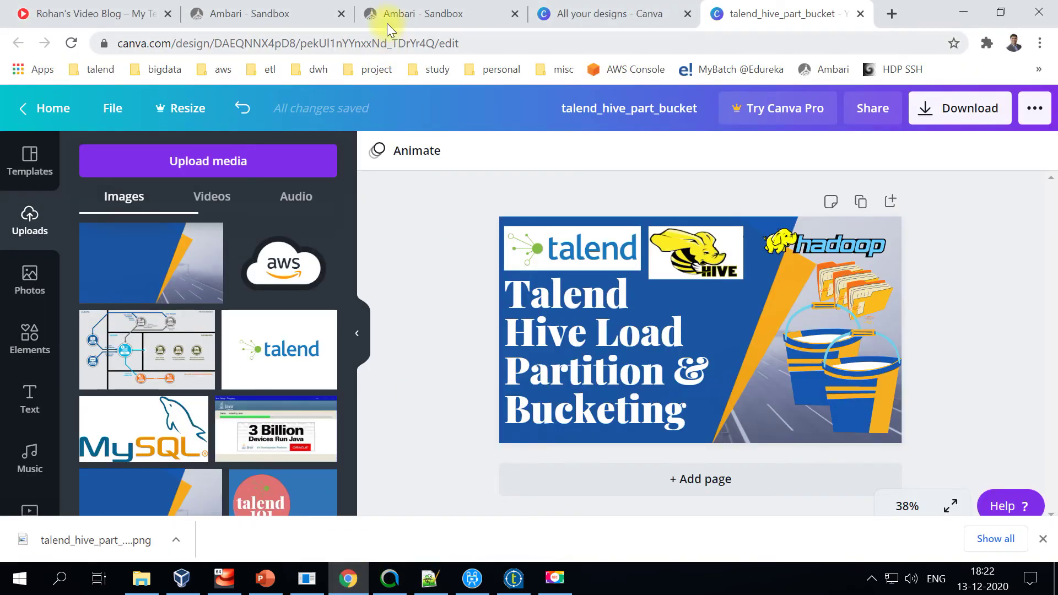
- Bring up the Ambari Files View showing the rohanbs_com.db folder and close both Canva tabs
{"action": "left_click", "coordinate": [422, 13]}
{"action": "left_click", "coordinate": [686, 13]}
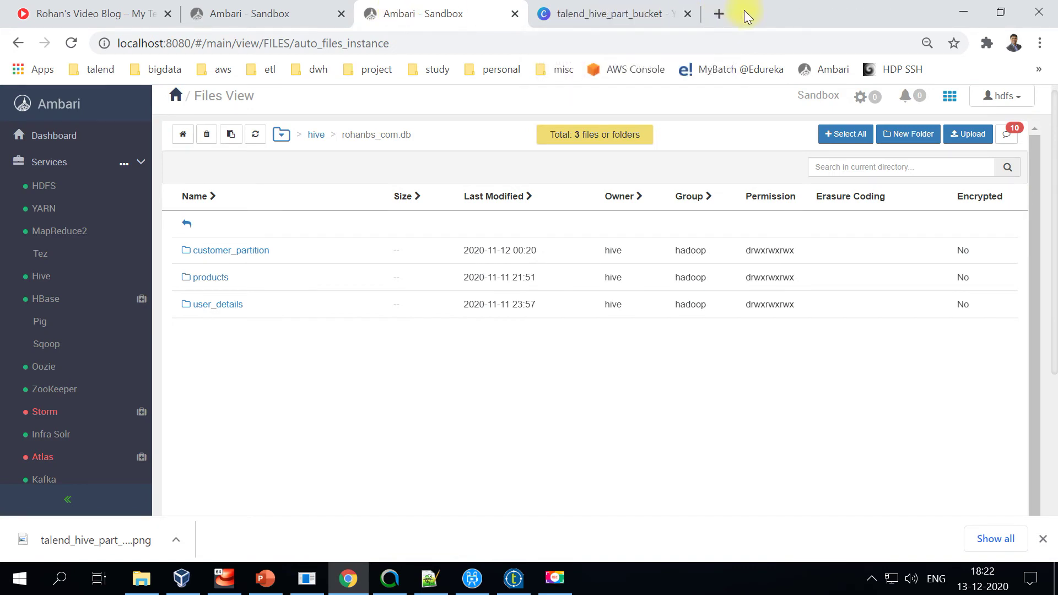
{"action": "left_click", "coordinate": [687, 14]}
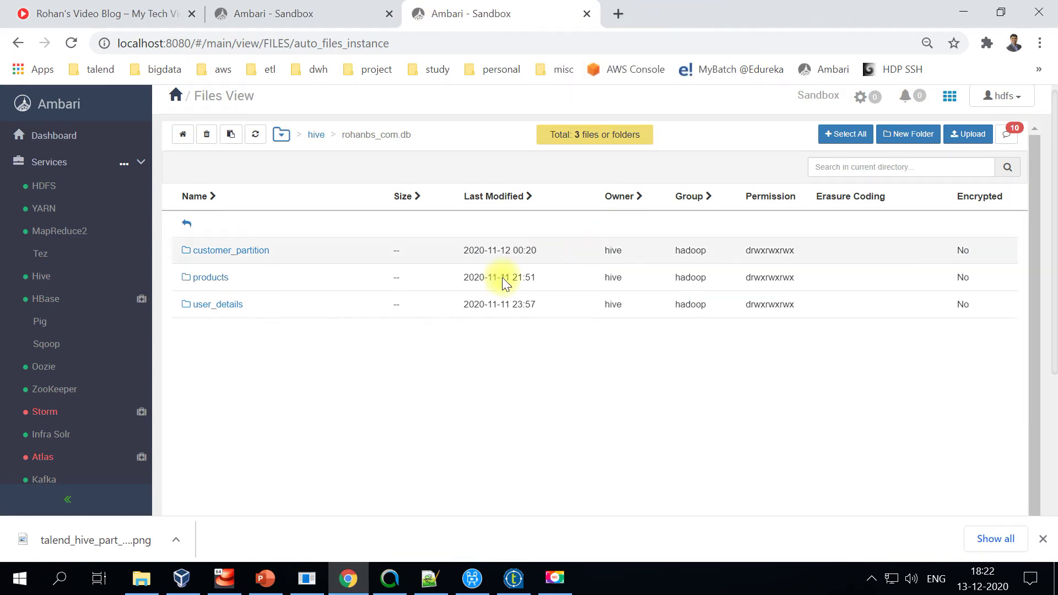
- Refresh the rohanbs_com.db listing and check the modification time of the customer_partition folder
{"action": "left_click", "coordinate": [255, 135]}
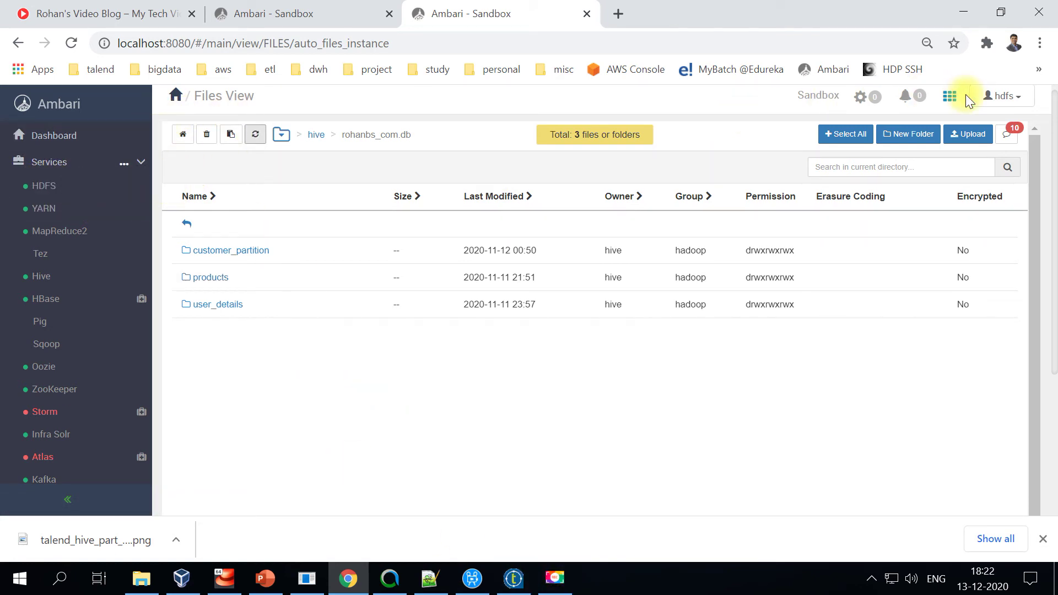
{"action": "left_click", "coordinate": [950, 99]}
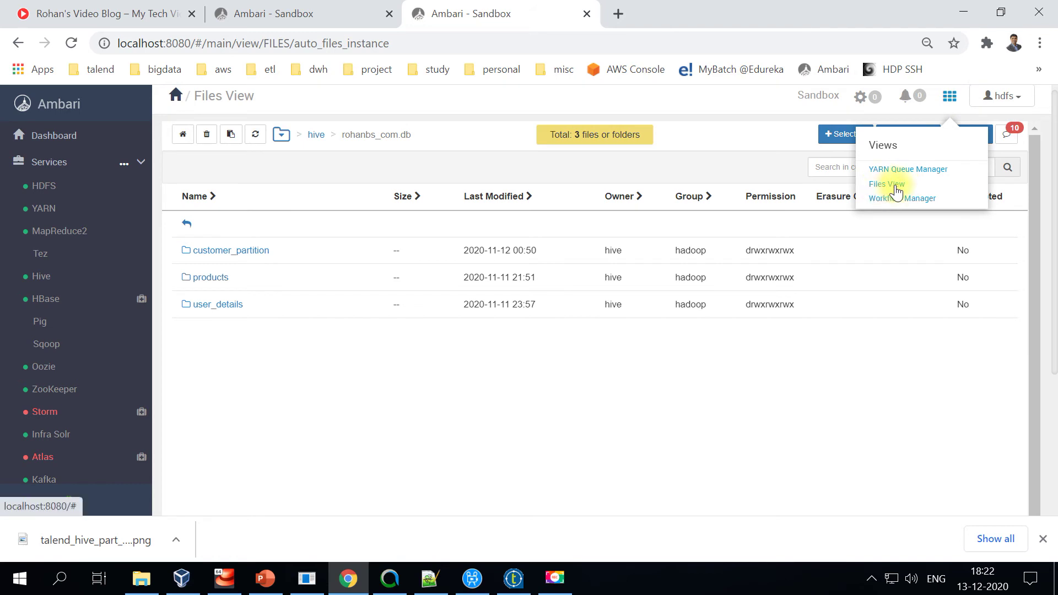
{"action": "left_click", "coordinate": [282, 135]}
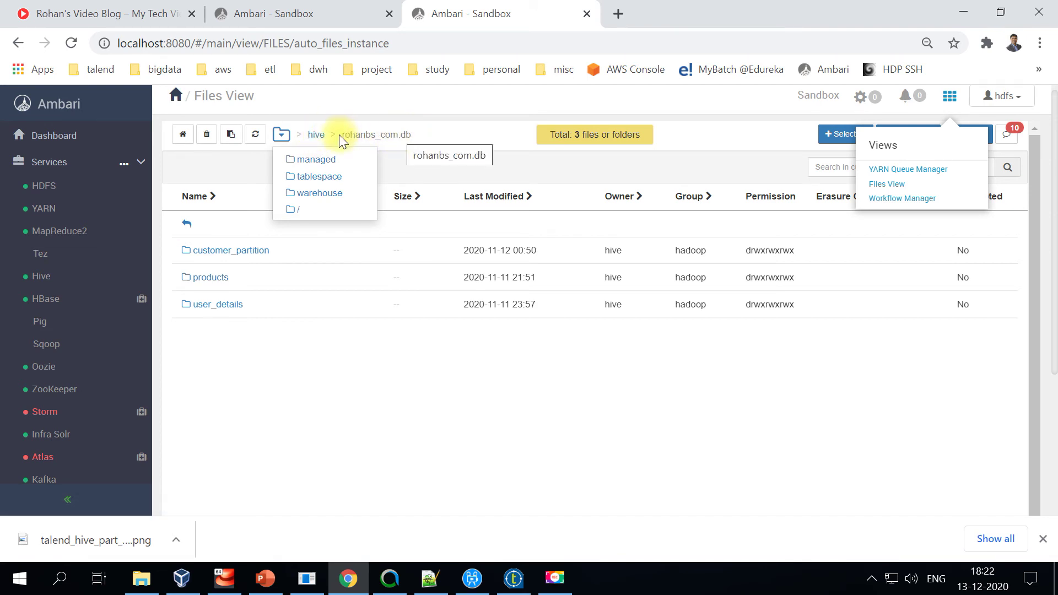
{"action": "left_click", "coordinate": [429, 134]}
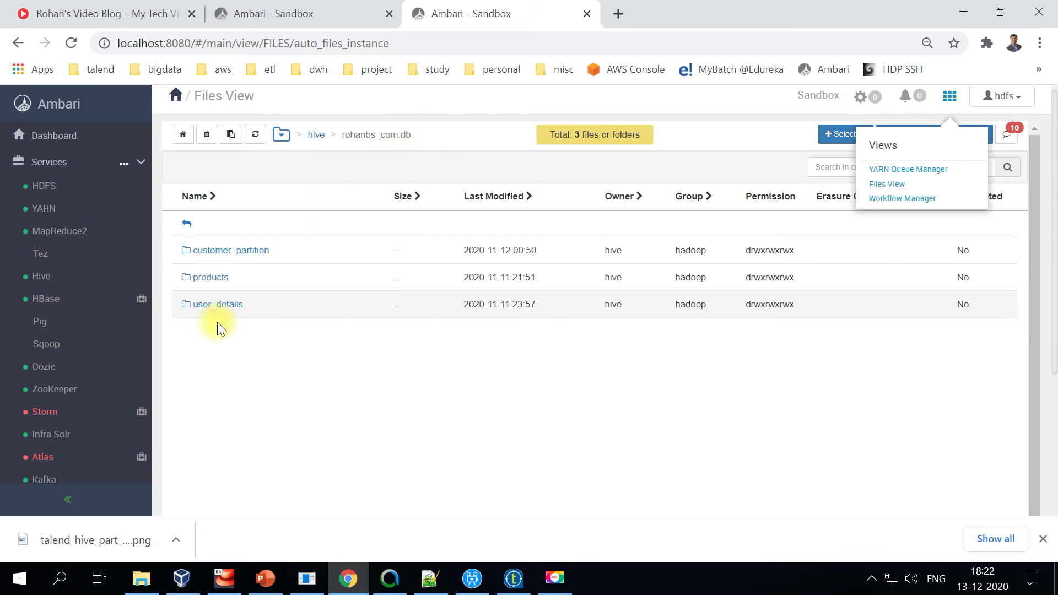
{"action": "left_click", "coordinate": [257, 135]}
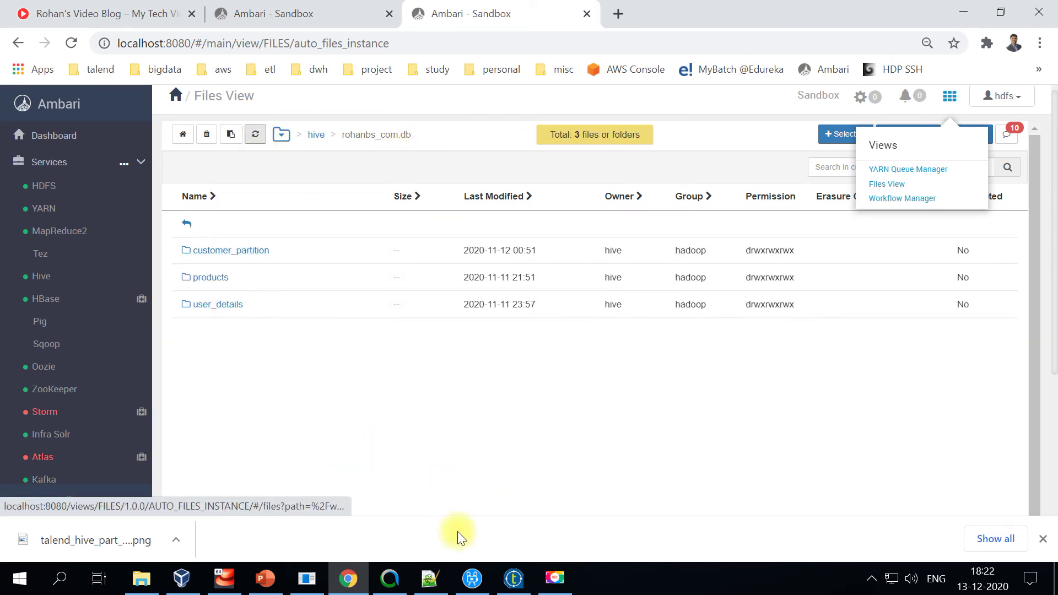
- Switch to Talend Open Studio, review the job's execution log and dismiss the run view
{"action": "left_click", "coordinate": [513, 579]}
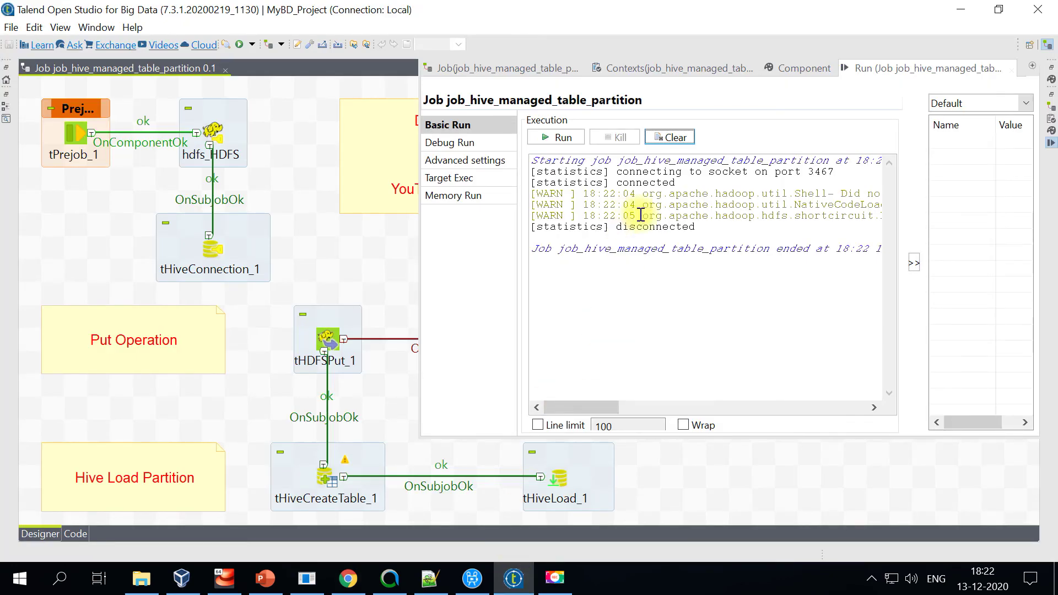
{"action": "left_click_drag", "start_coordinate": [709, 230], "coordinate": [487, 179]}
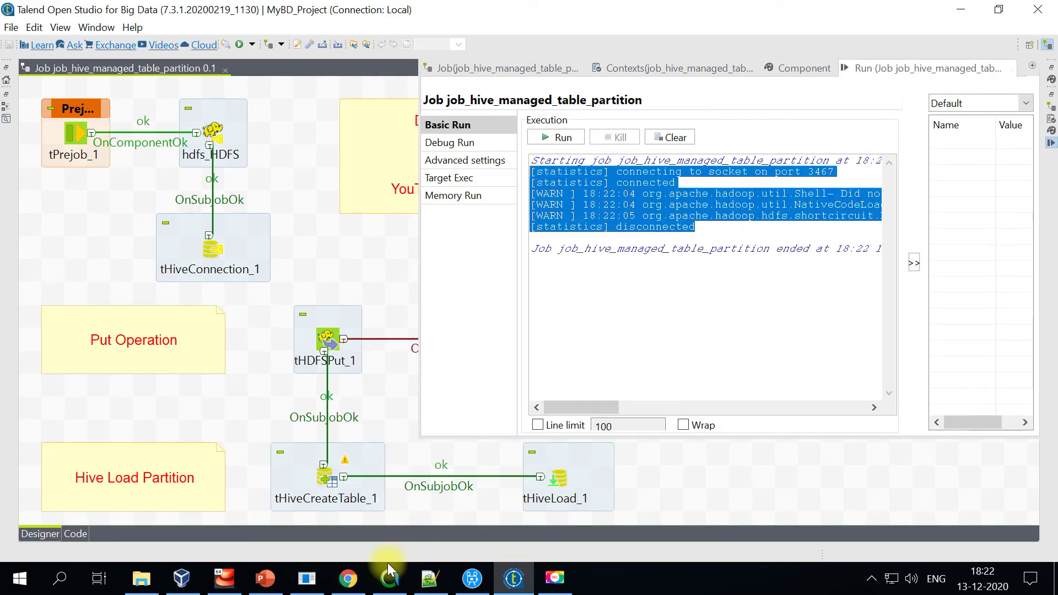
{"action": "mouse_move", "coordinate": [350, 584]}
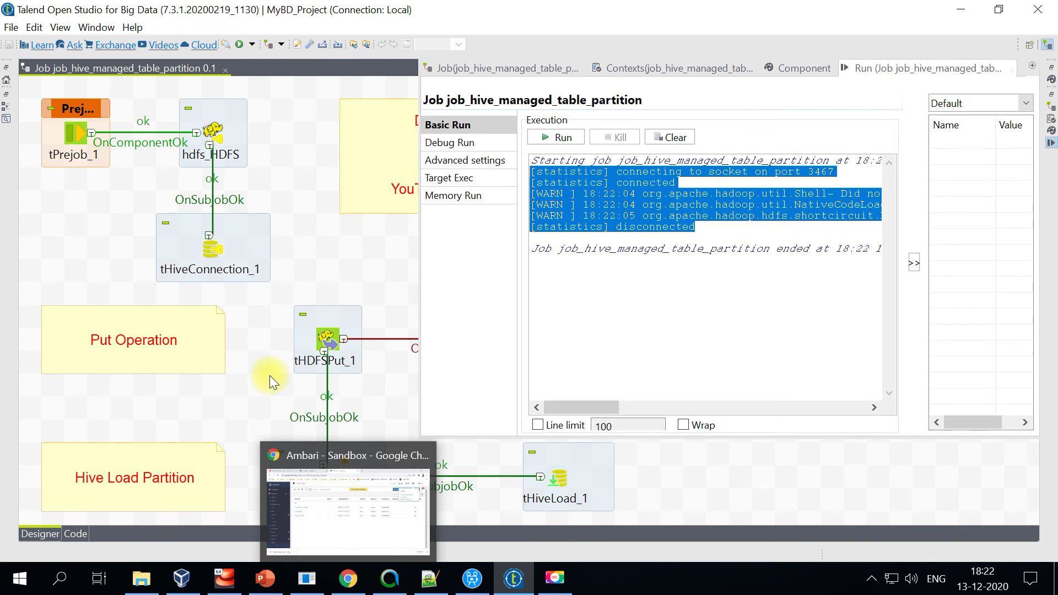
{"action": "left_click", "coordinate": [325, 394]}
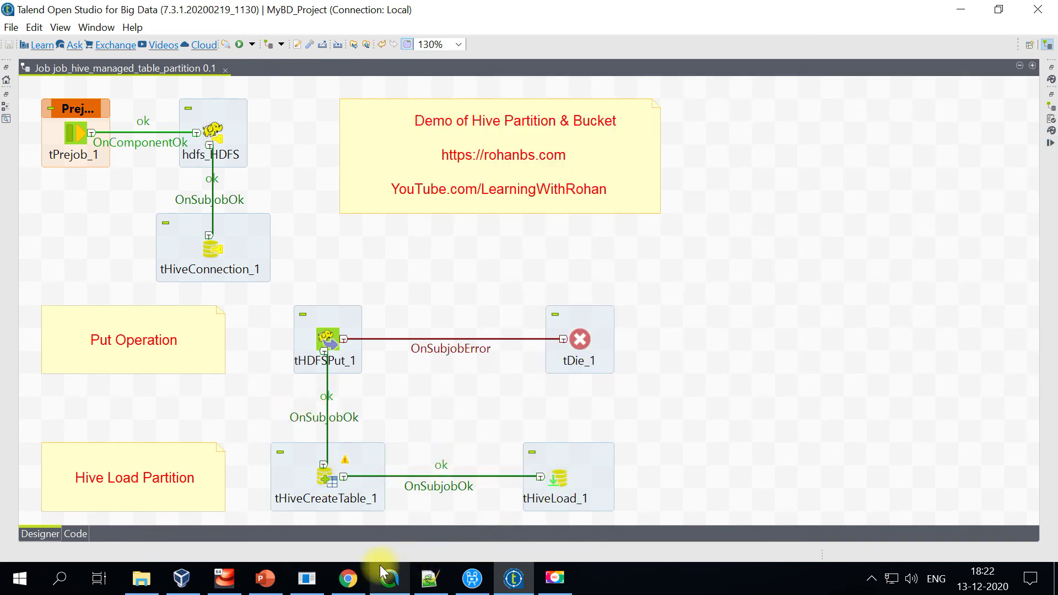
- Switch to Ambari in Chrome and open customer_partition, its gender=Female partition and the delta_0000001_0000001_0000 folder inside
{"action": "left_click", "coordinate": [349, 575]}
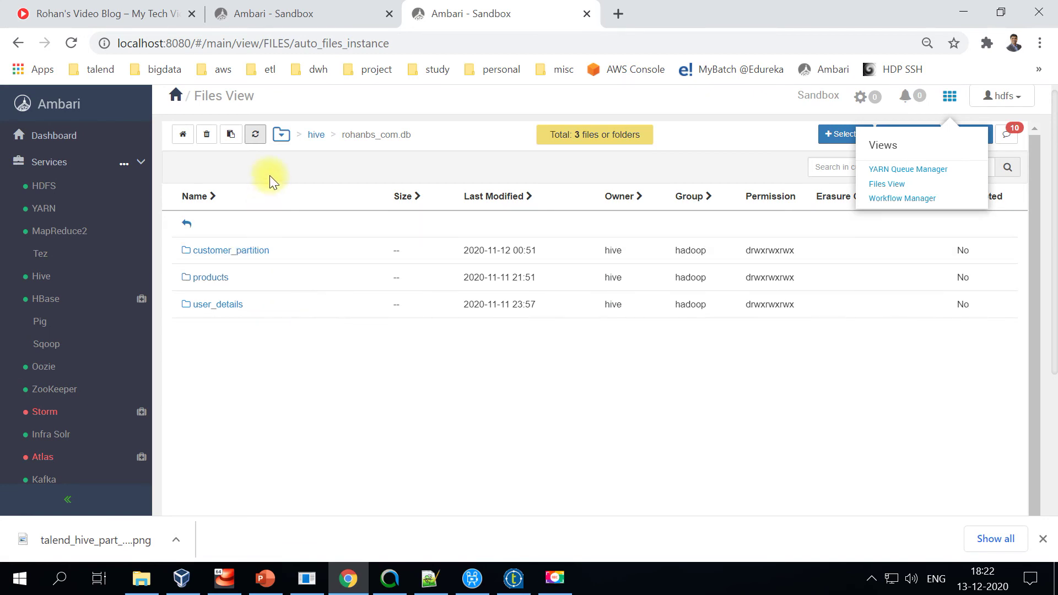
{"action": "left_click", "coordinate": [236, 256]}
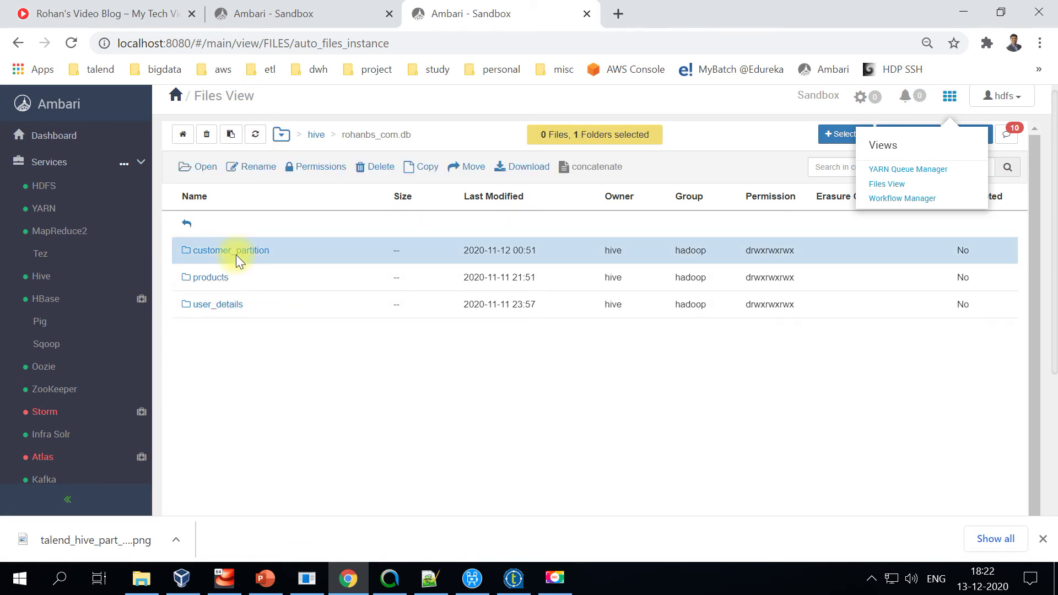
{"action": "left_click", "coordinate": [235, 256]}
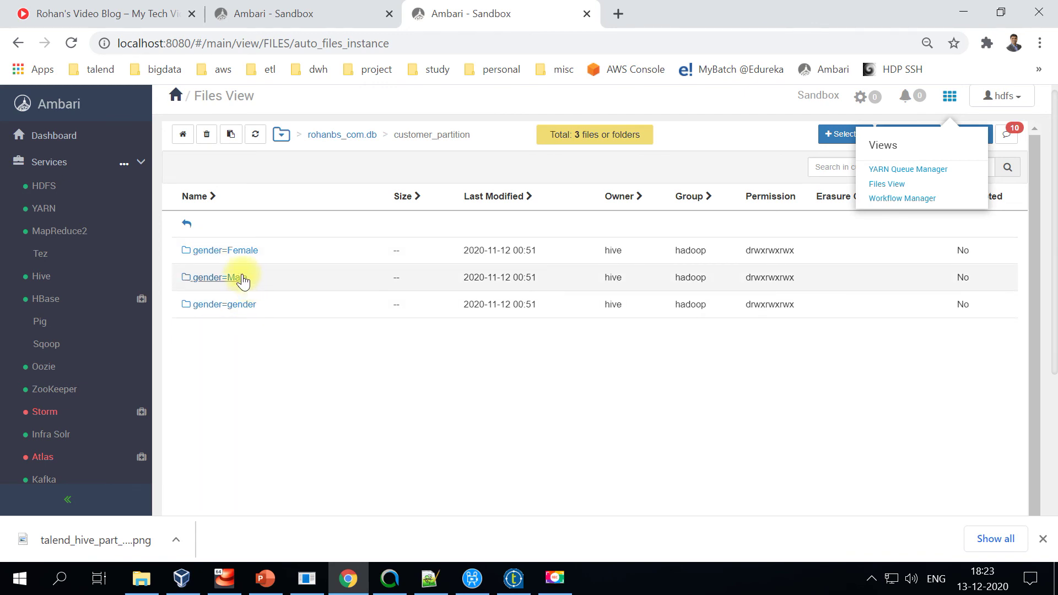
{"action": "left_click", "coordinate": [236, 254]}
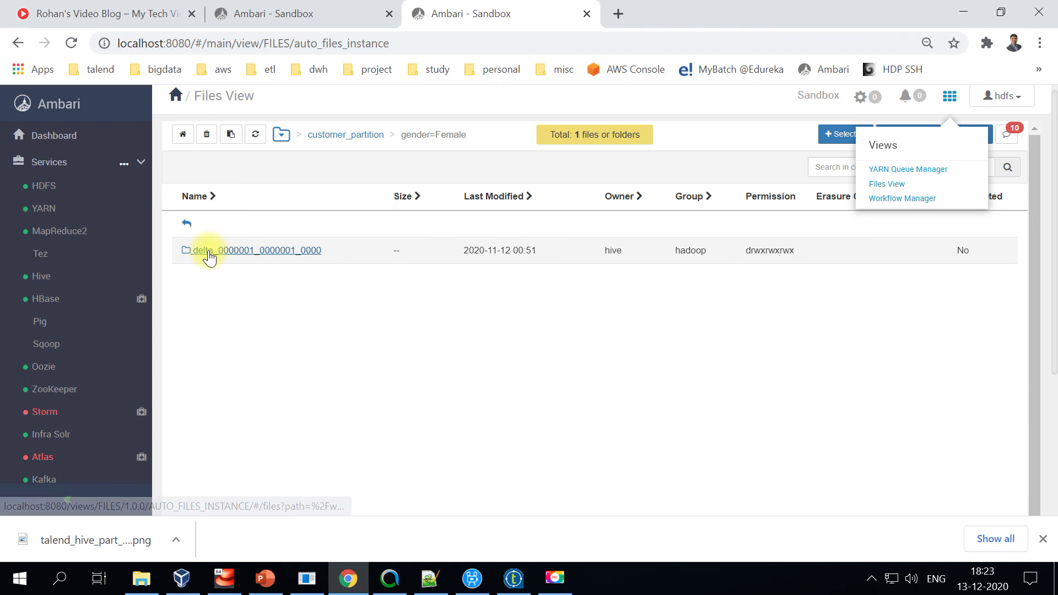
{"action": "left_click", "coordinate": [259, 250]}
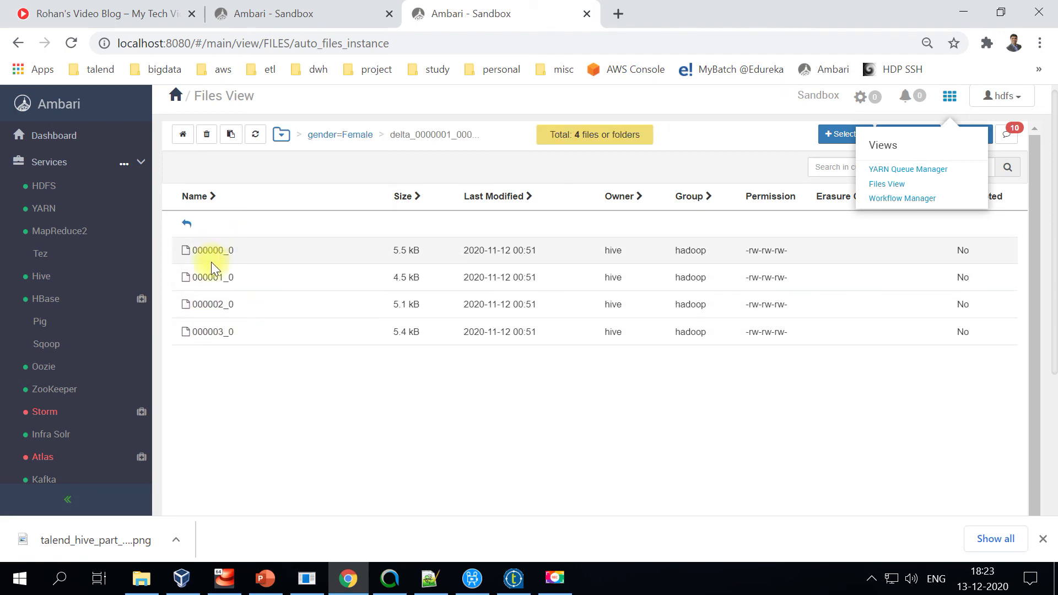
- Examine the bucket files 000000_0 through 000003_0 of the female partition, then return to Talend Open Studio
{"action": "left_click", "coordinate": [245, 256]}
{"action": "left_click", "coordinate": [242, 278]}
{"action": "left_click", "coordinate": [240, 305]}
{"action": "left_click", "coordinate": [239, 334]}
{"action": "left_click", "coordinate": [246, 297]}
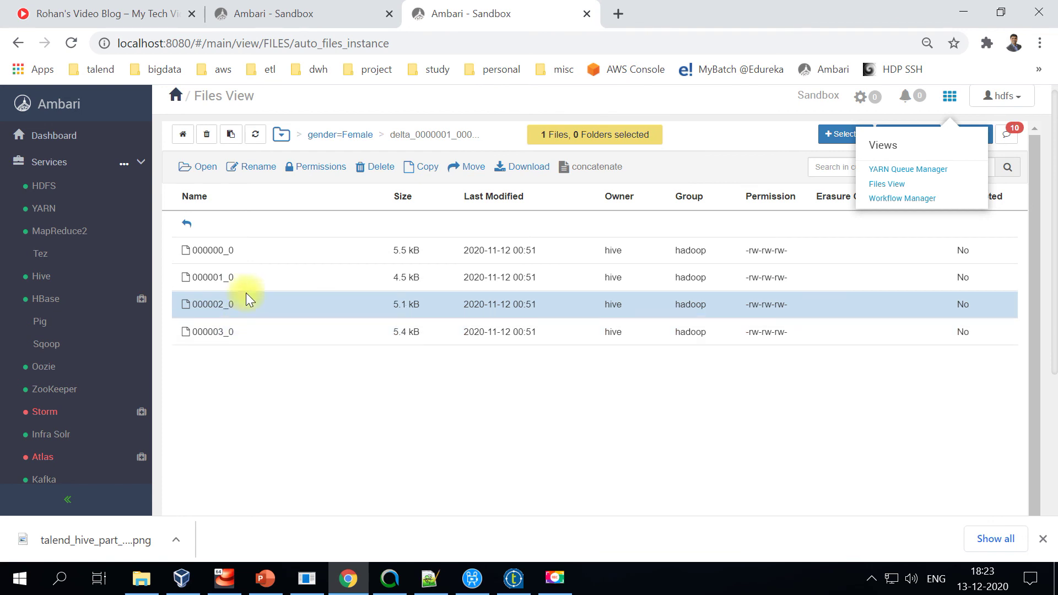
{"action": "left_click", "coordinate": [247, 276]}
{"action": "left_click", "coordinate": [249, 250]}
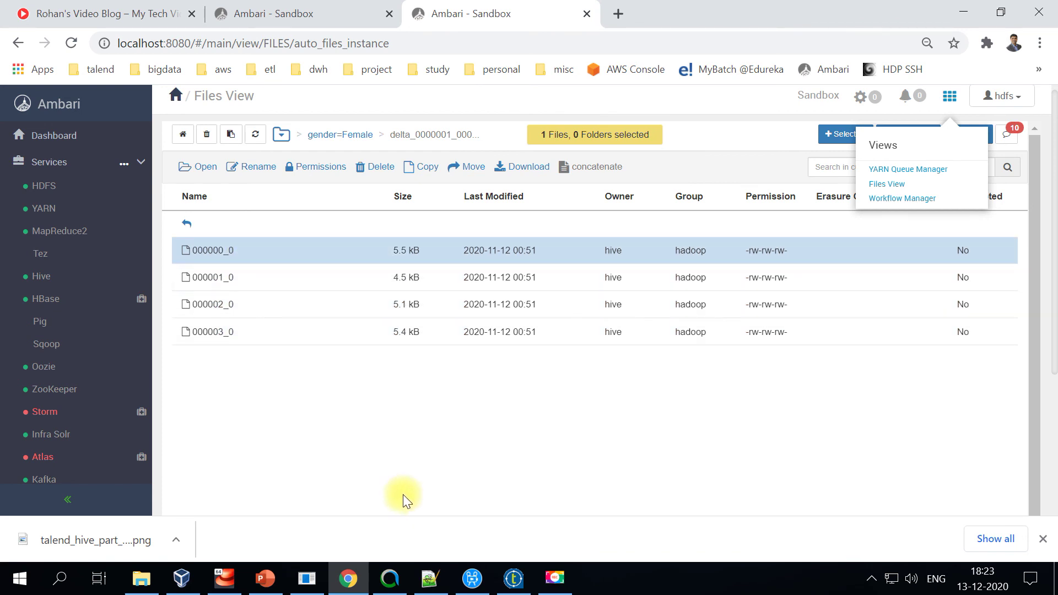
{"action": "left_click", "coordinate": [513, 577]}
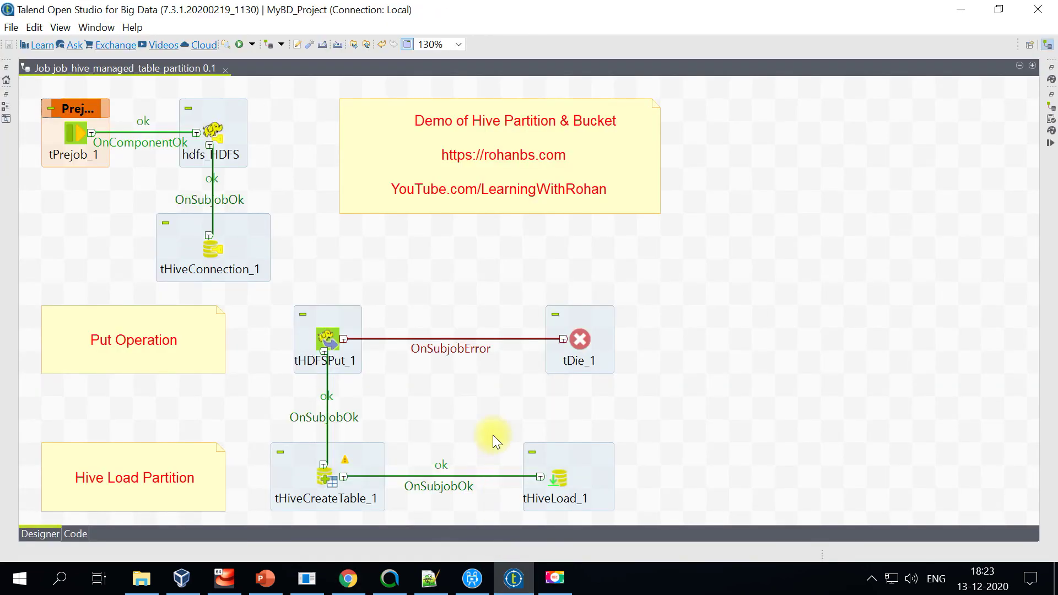